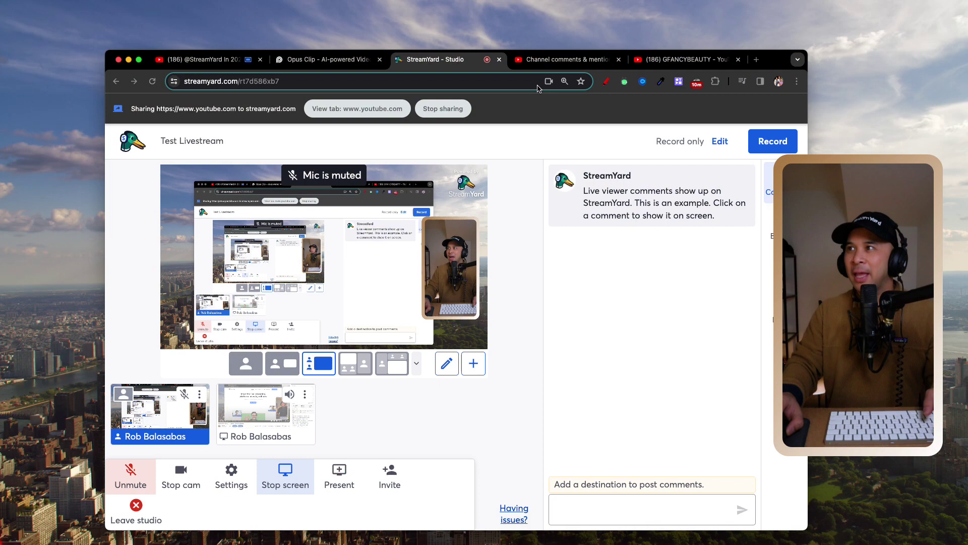
Step: Open the YouTube Studio comments and read the unanswered comment asking how to share a YouTube video for a reaction video
click(545, 61)
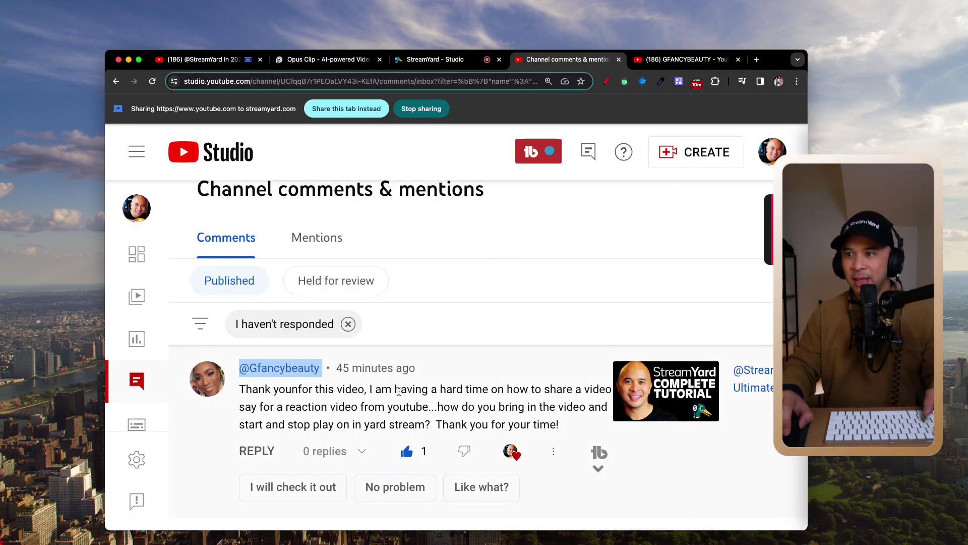
click(268, 390)
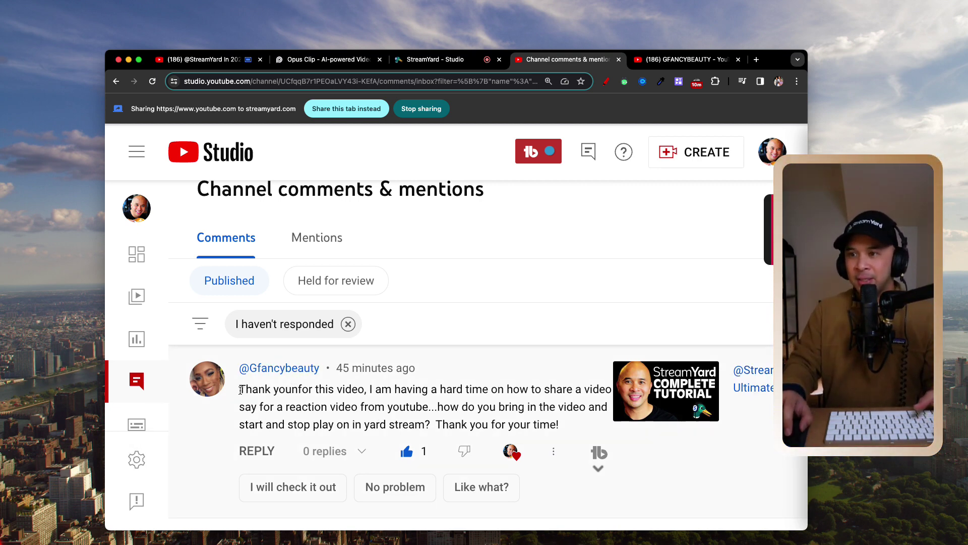
drag(240, 389, 557, 424)
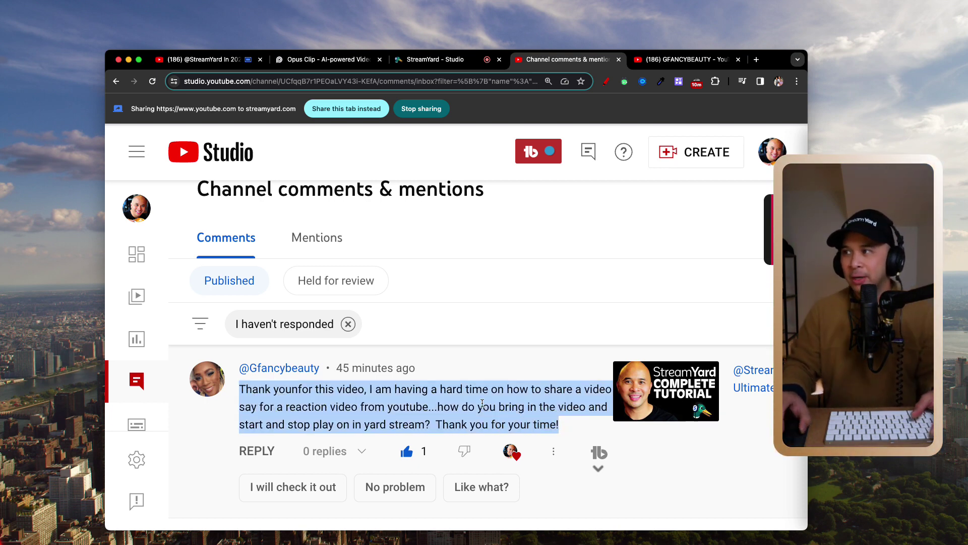
scroll(237, 401, down, 1)
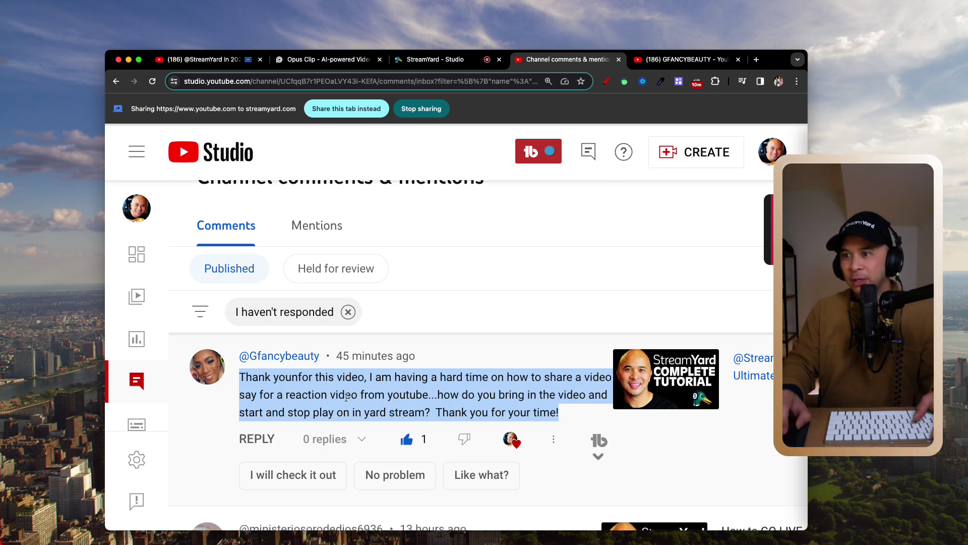
click(407, 396)
drag(425, 396, 258, 379)
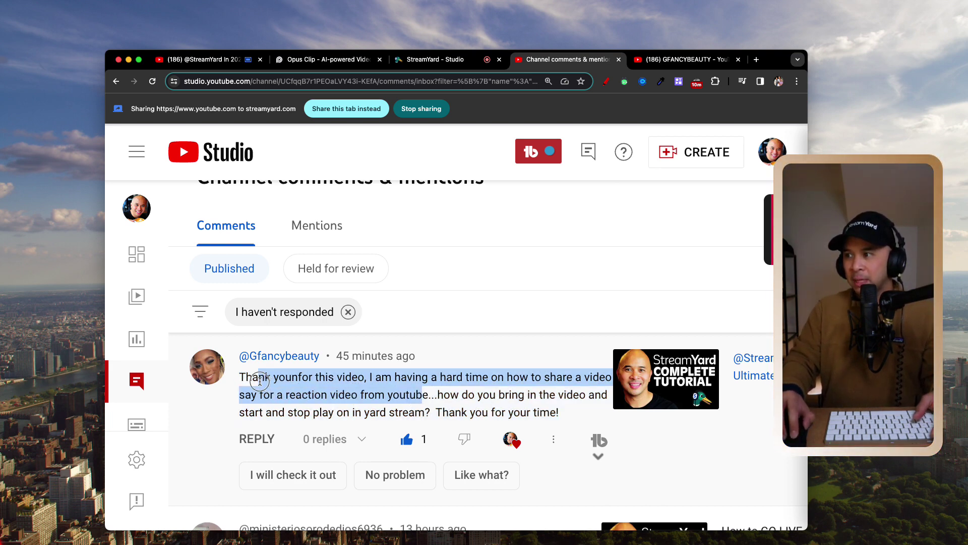
click(485, 395)
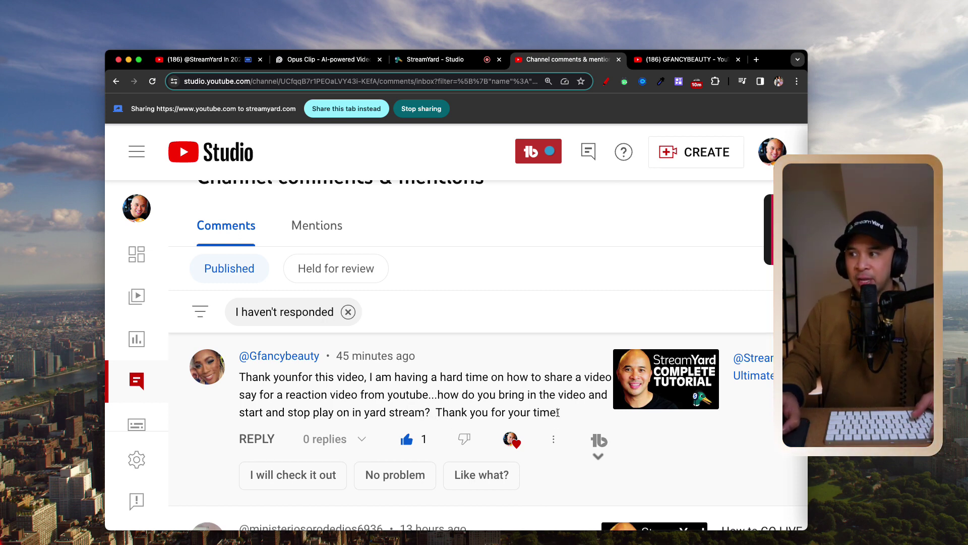
drag(561, 414, 232, 374)
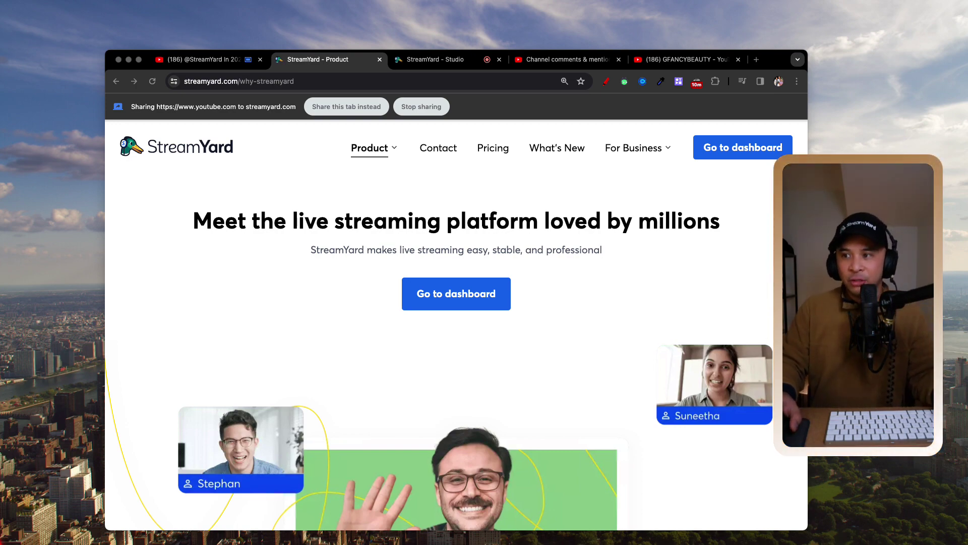
Step: Look over the StreamYard product page, return to the Test Livestream studio and stop the camera
scroll(457, 325, down, 3)
scroll(456, 325, up, 5)
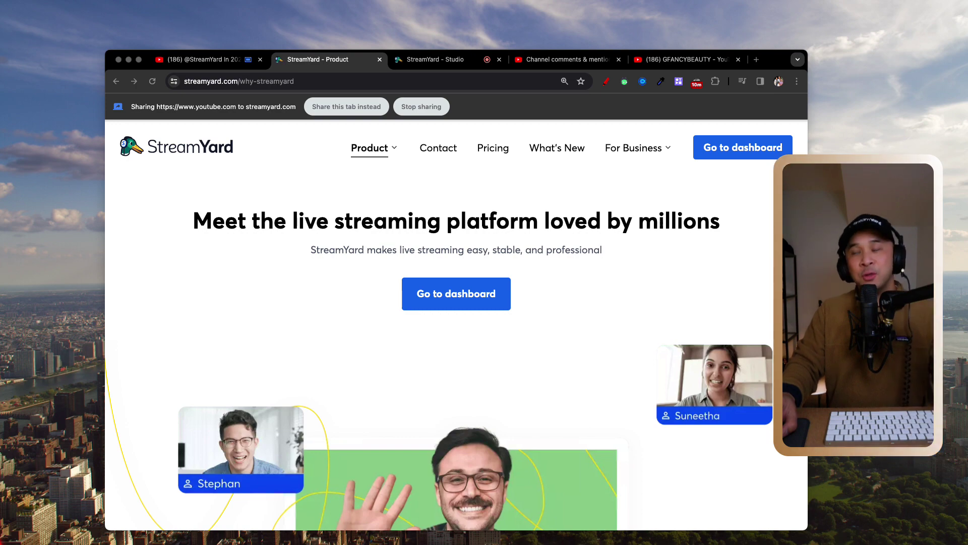
click(460, 64)
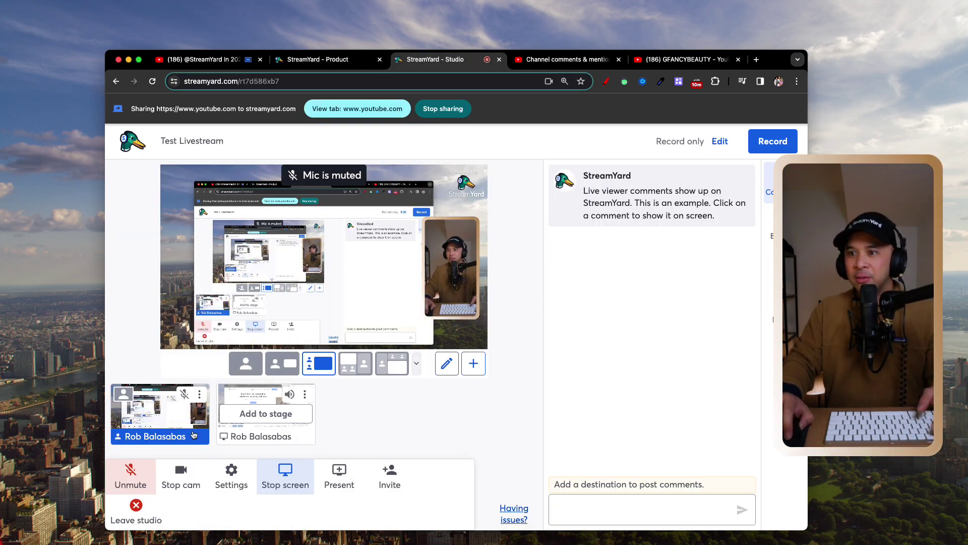
click(180, 477)
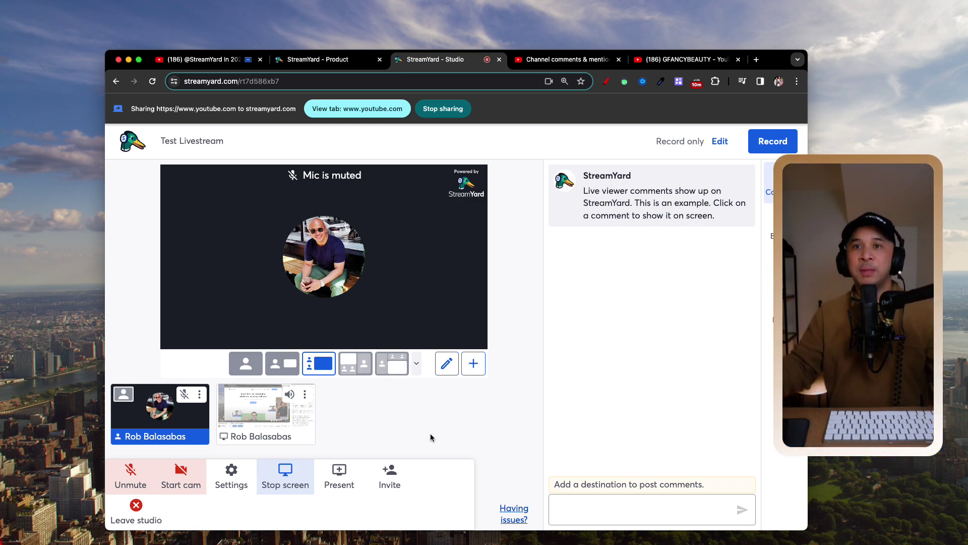
Step: View the viewer comment again and the commenter's YouTube channel videos, and return to the StreamYard studio
click(533, 61)
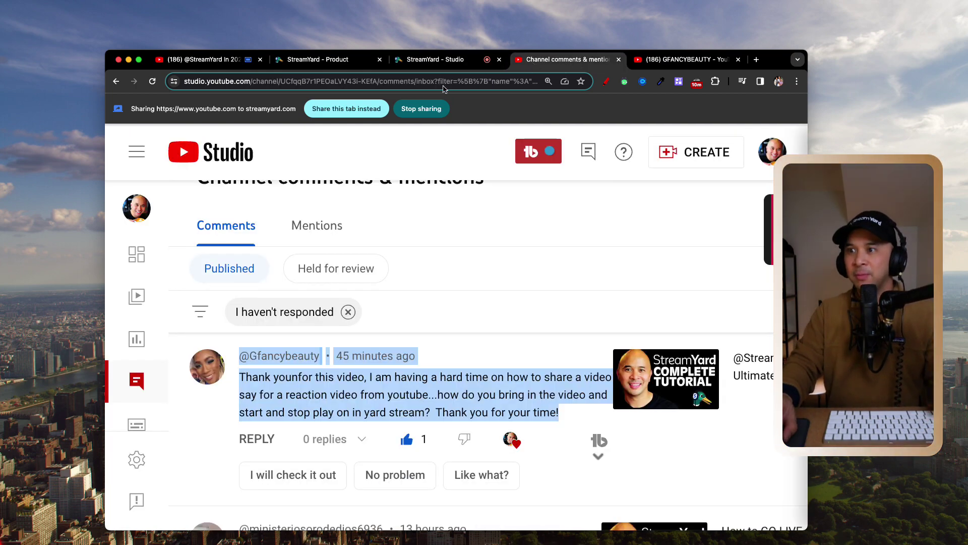
click(435, 60)
click(681, 60)
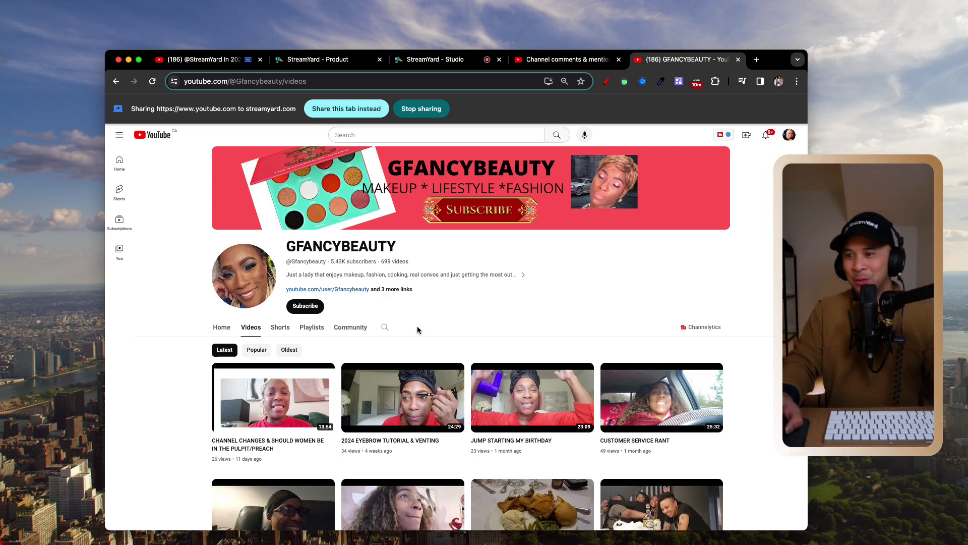
click(435, 62)
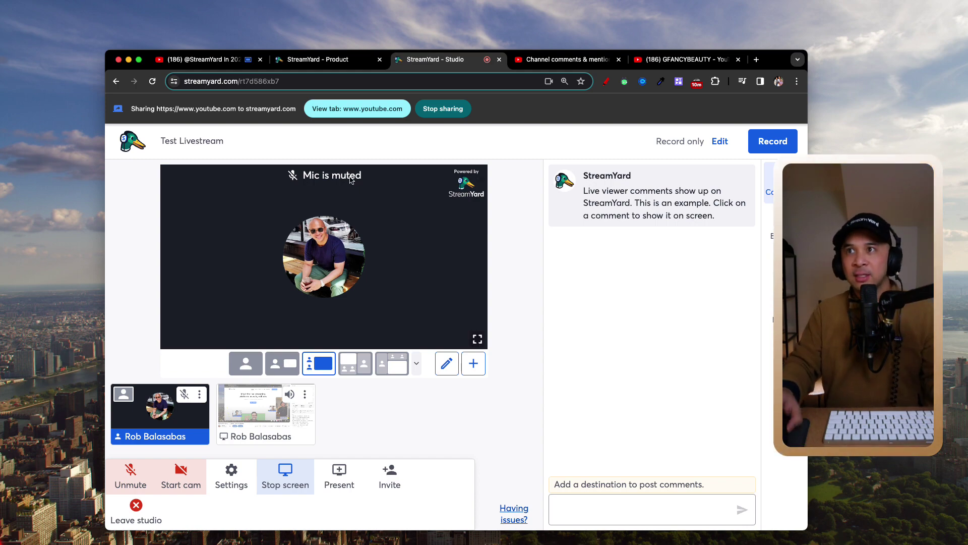
click(212, 59)
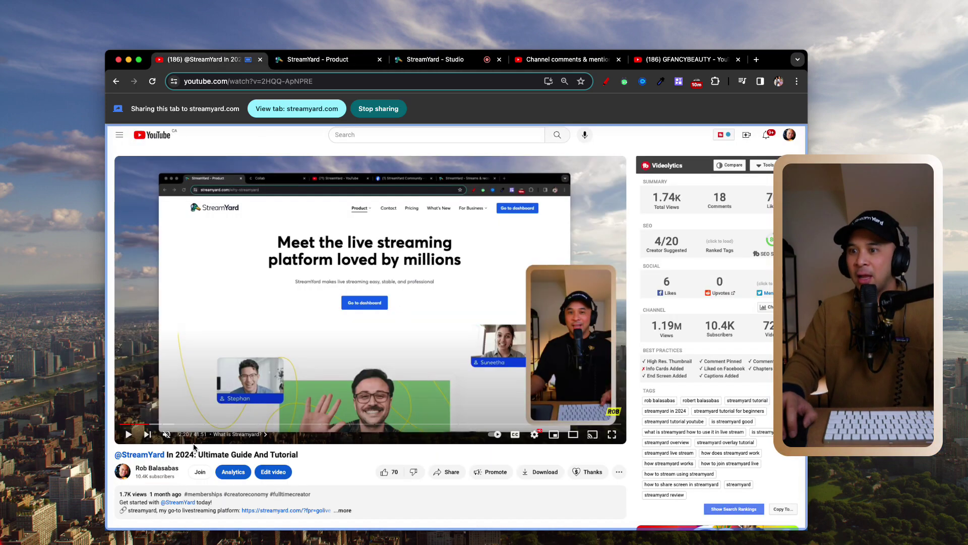
click(129, 434)
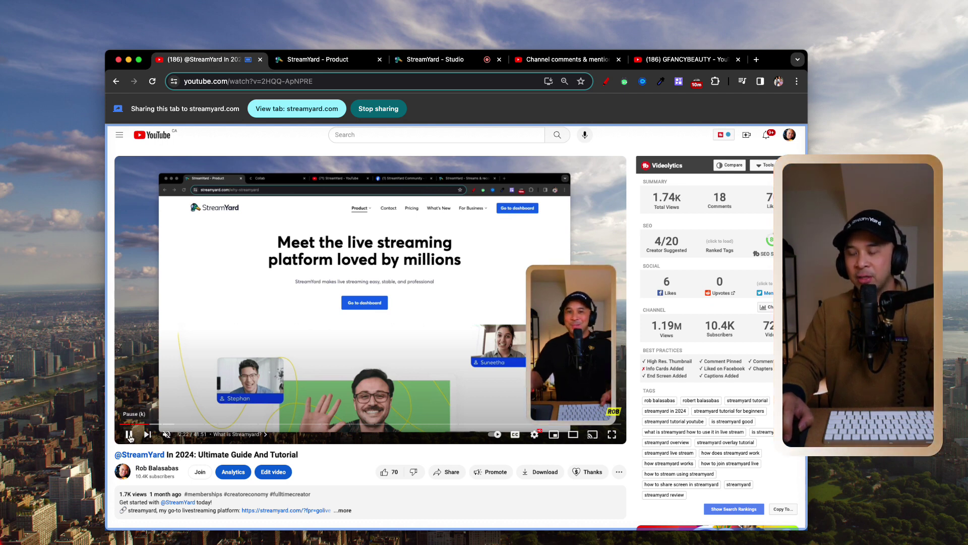
click(129, 435)
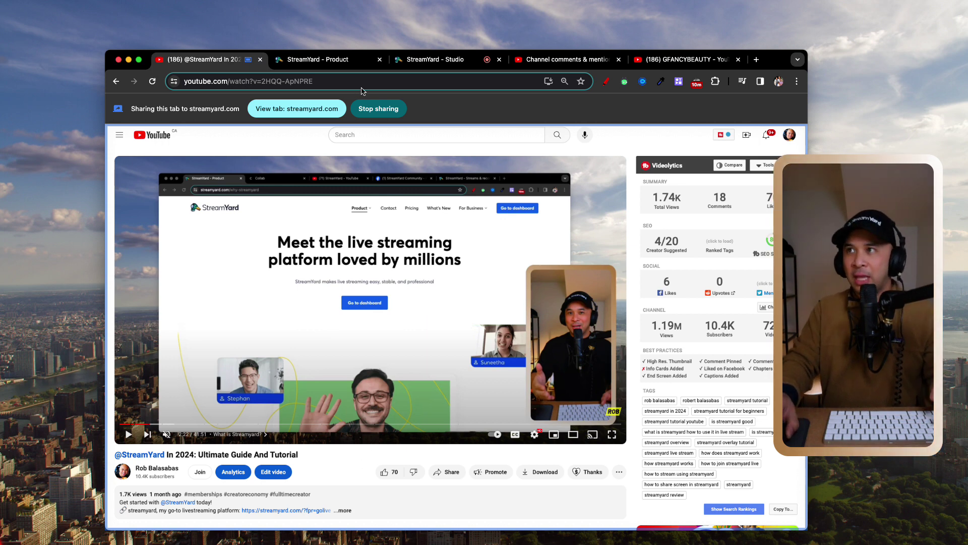
click(422, 62)
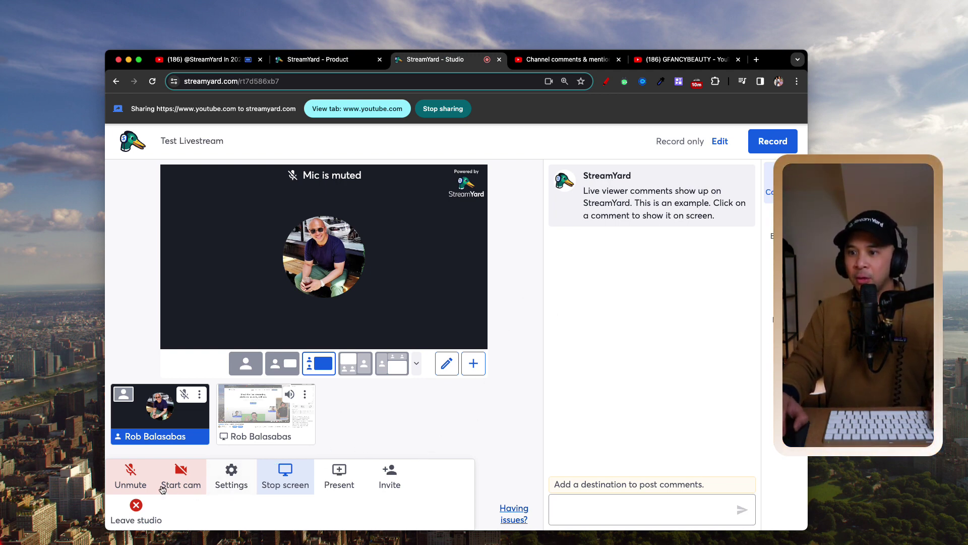
Step: Remove the host's camera feed from the stage and add it back, repeating the toggle once more
mouse_move(170, 422)
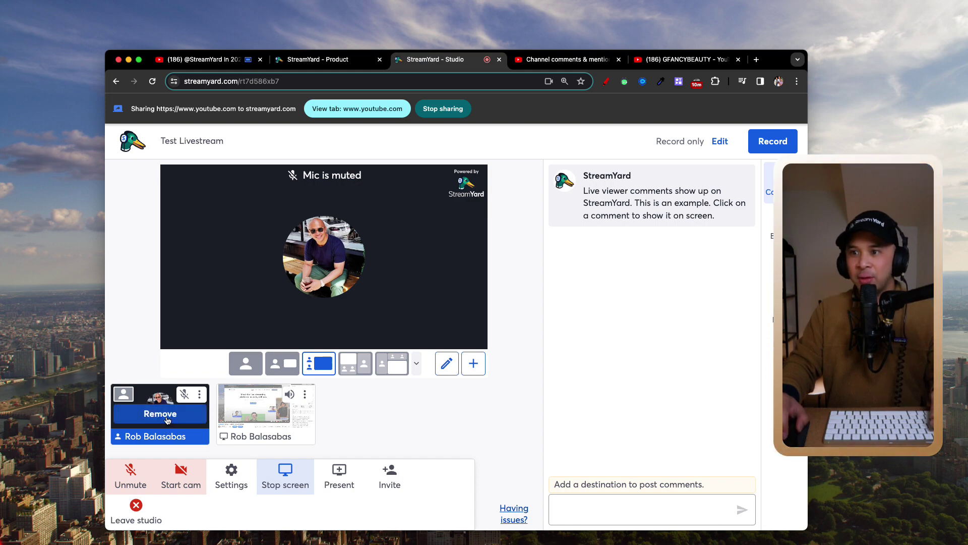
click(160, 413)
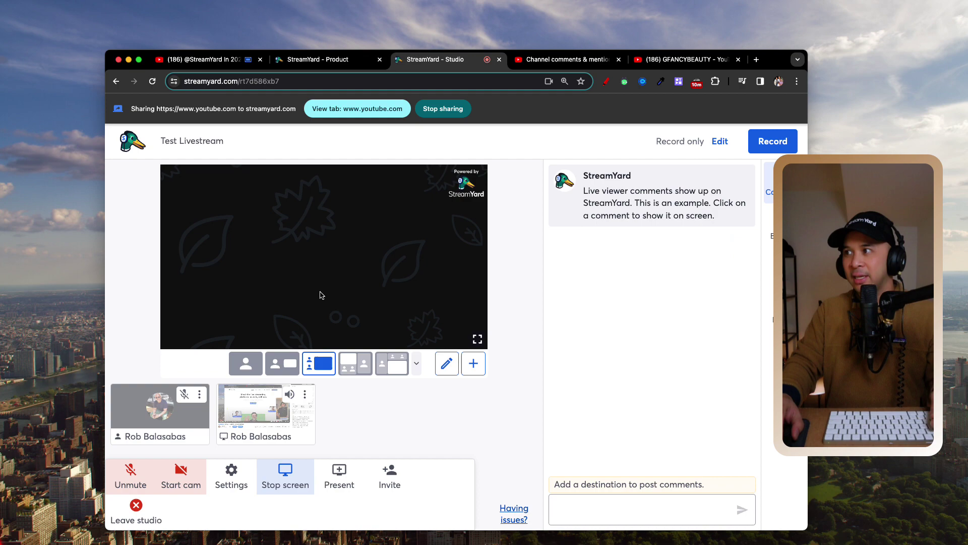
mouse_move(174, 417)
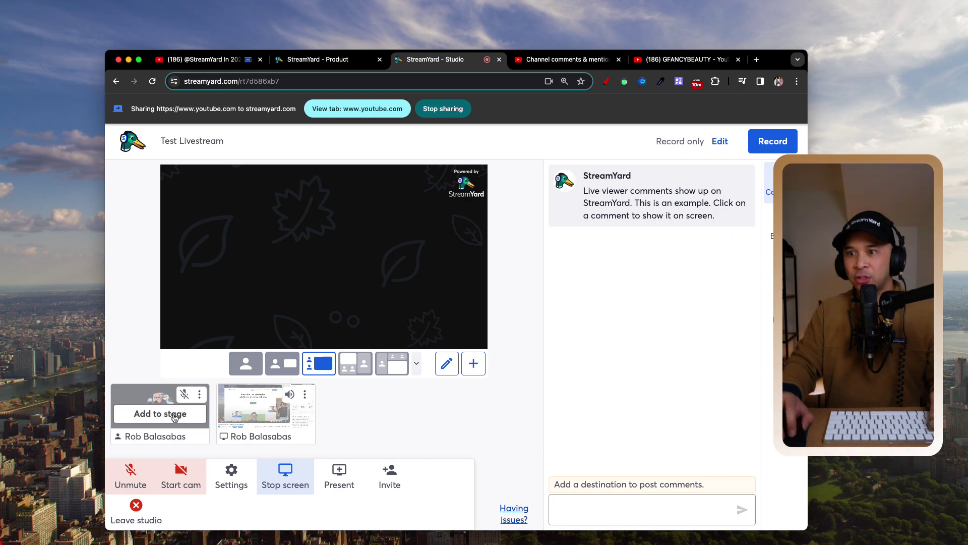
scroll(173, 421, up, 5)
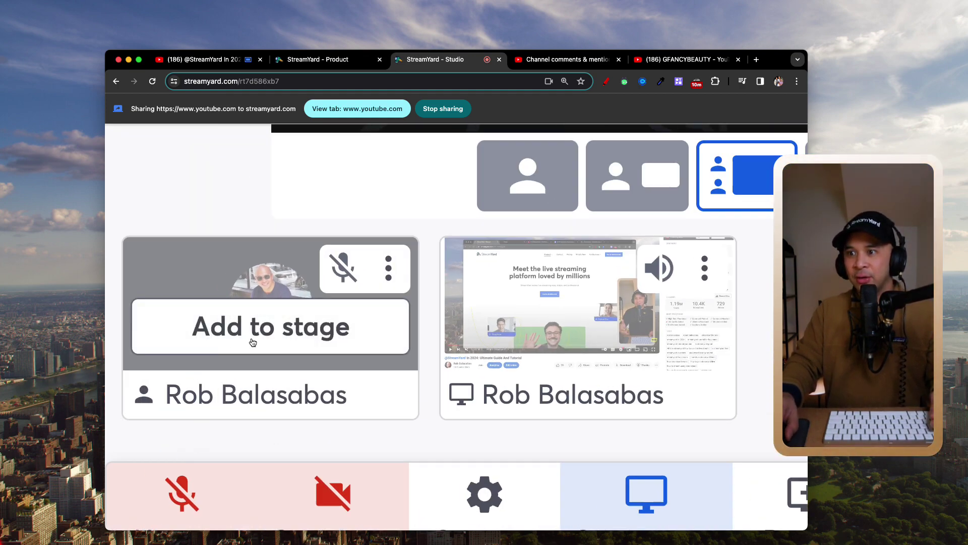
click(255, 337)
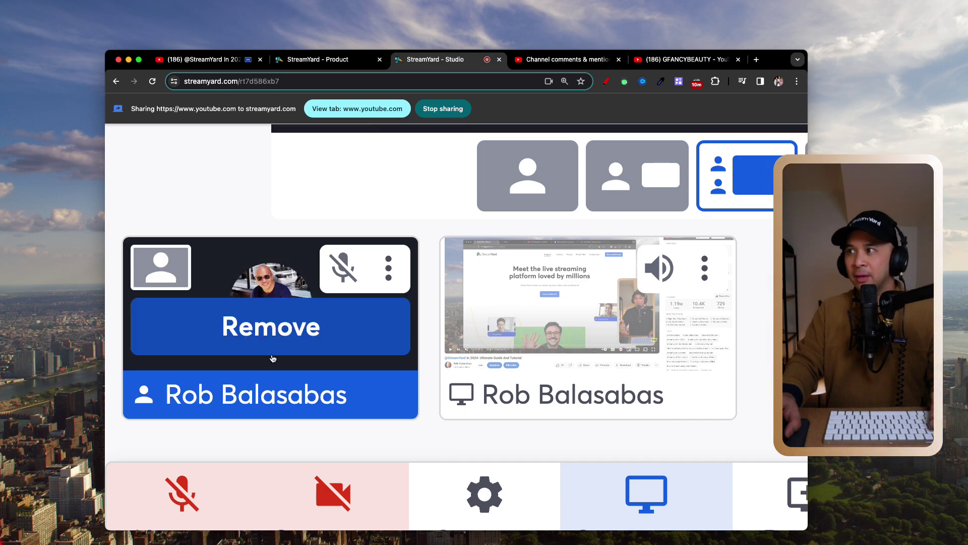
scroll(273, 358, down, 1)
scroll(273, 358, down, 4)
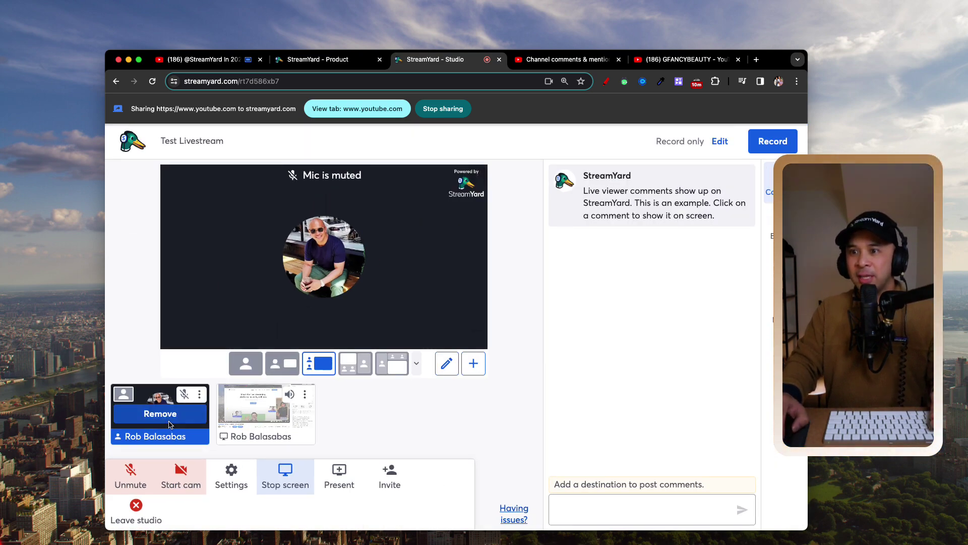
click(170, 420)
click(170, 420)
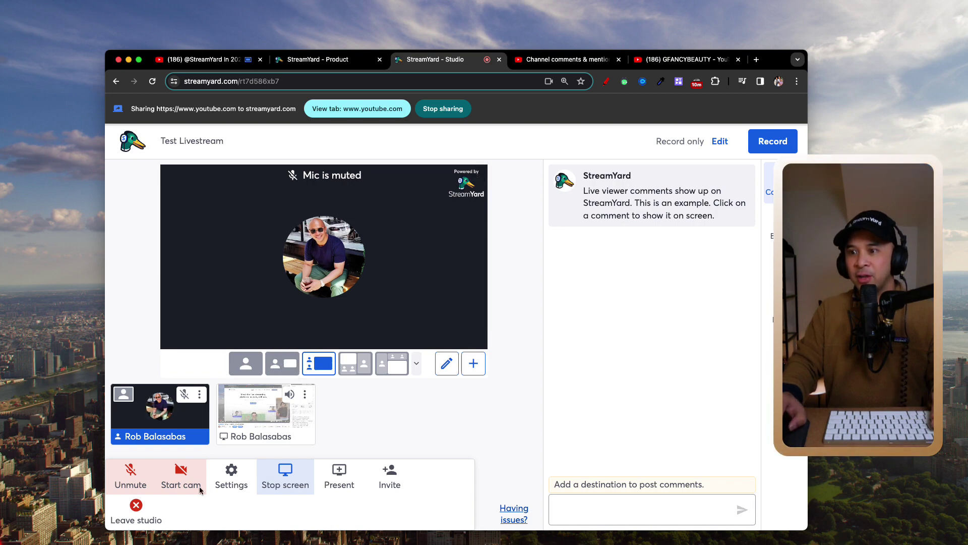
Step: Start the host's camera and stop it again
key(super+equal)
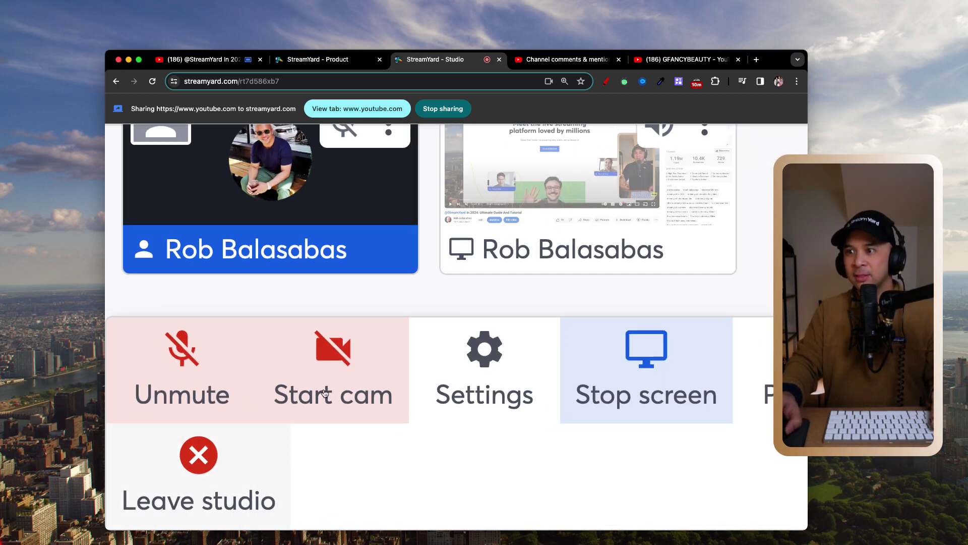
key(super+0)
click(183, 485)
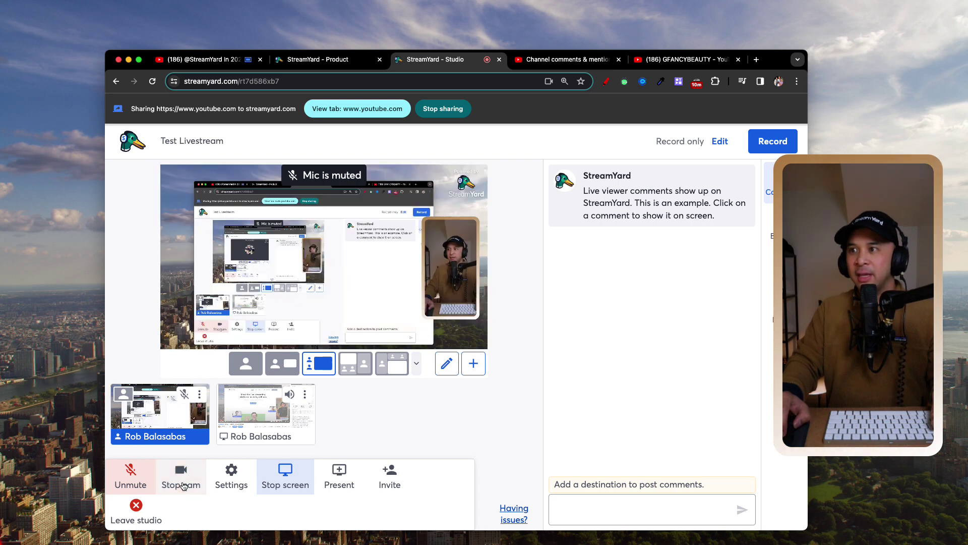
click(183, 485)
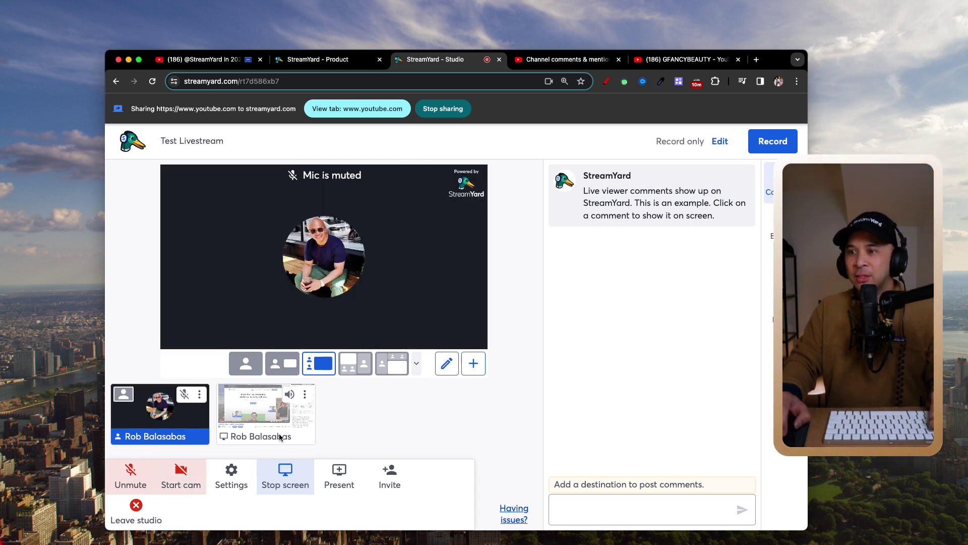
Step: Stop the shared YouTube screen from its own feed options below the stage
mouse_move(260, 428)
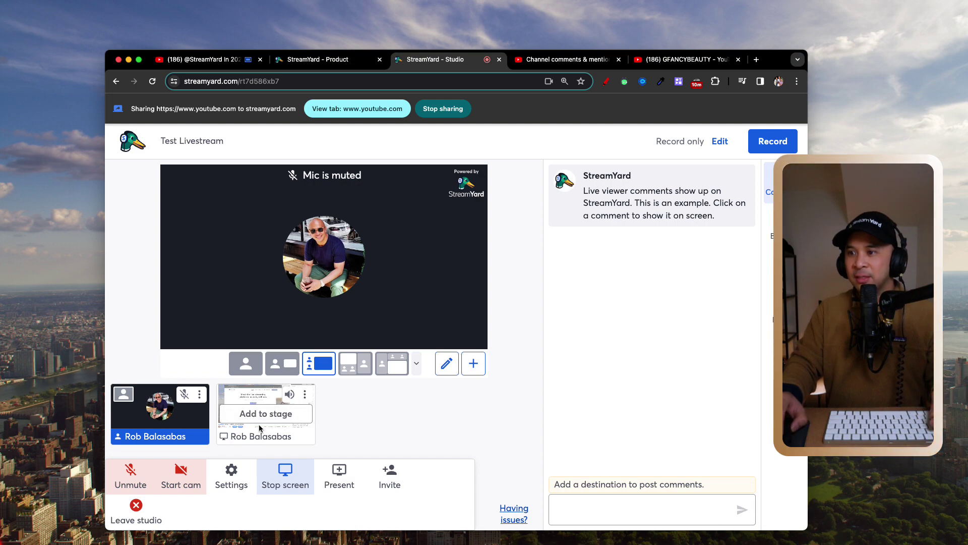
scroll(242, 423, up, 5)
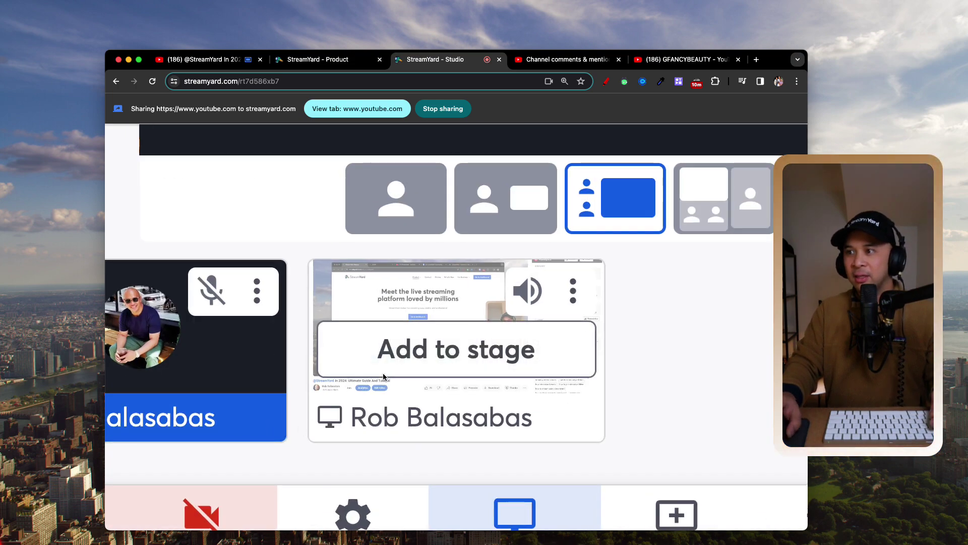
scroll(383, 376, down, 3)
scroll(373, 363, up, 4)
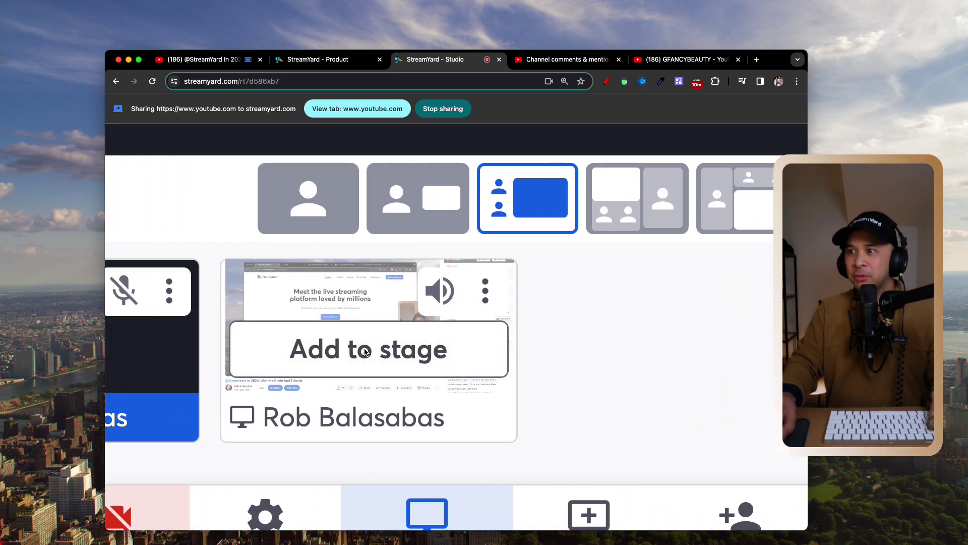
scroll(399, 351, right, 3)
click(381, 296)
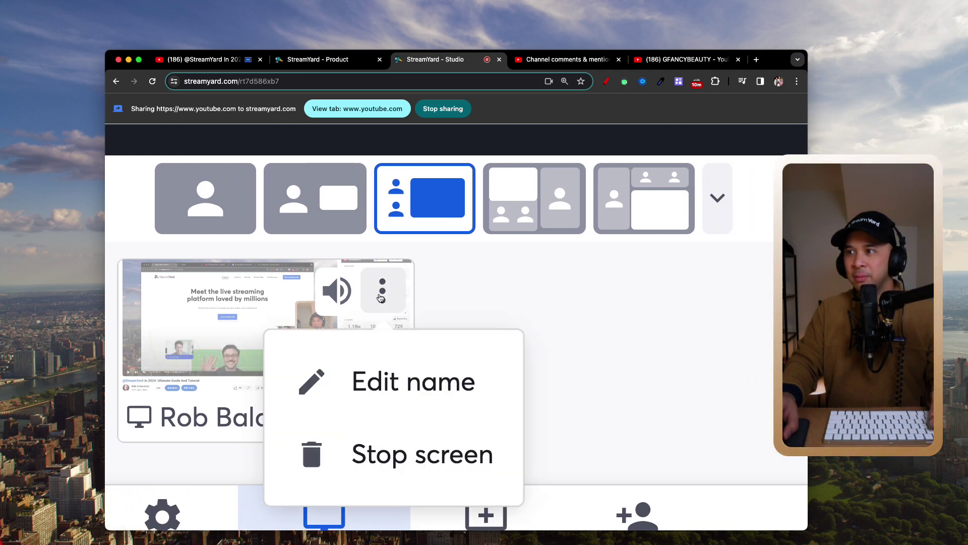
click(442, 457)
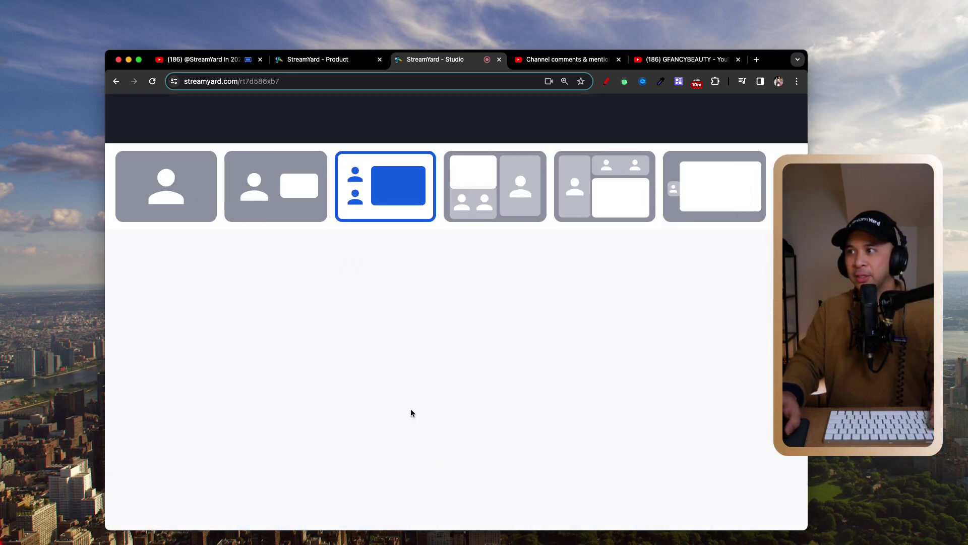
key(super+minus)
key(super+minus)
key(super+minus)
key(super+minus)
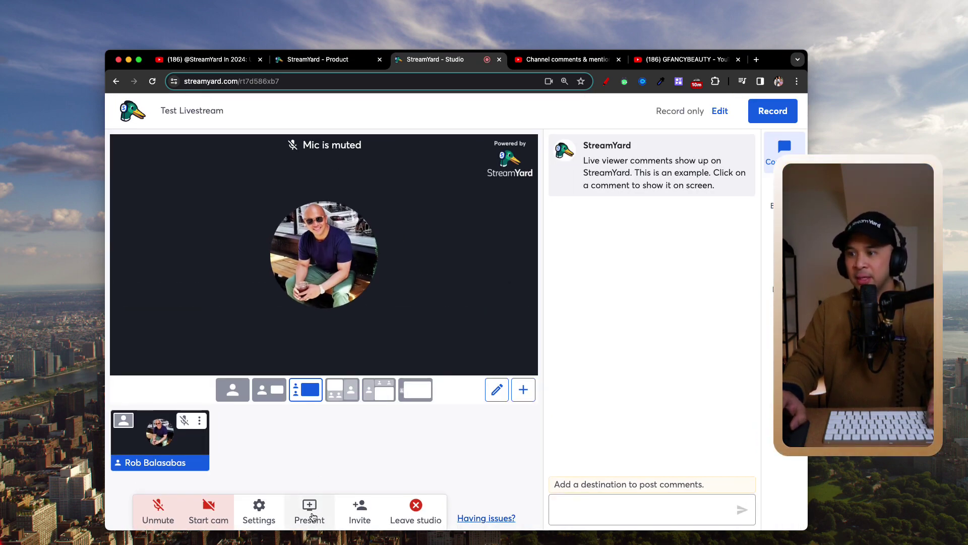
key(super+plus)
key(super+plus)
key(super+plus)
key(super+plus)
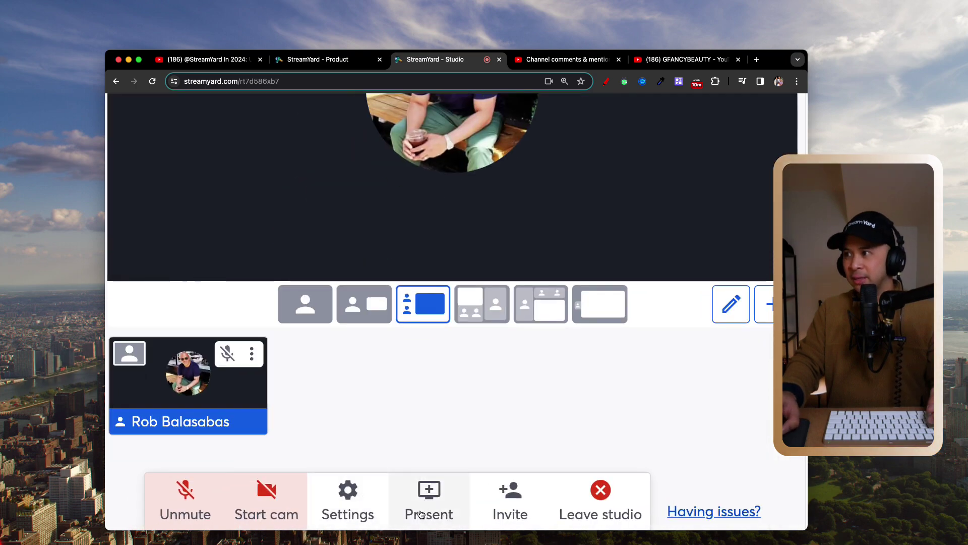
key(super+0)
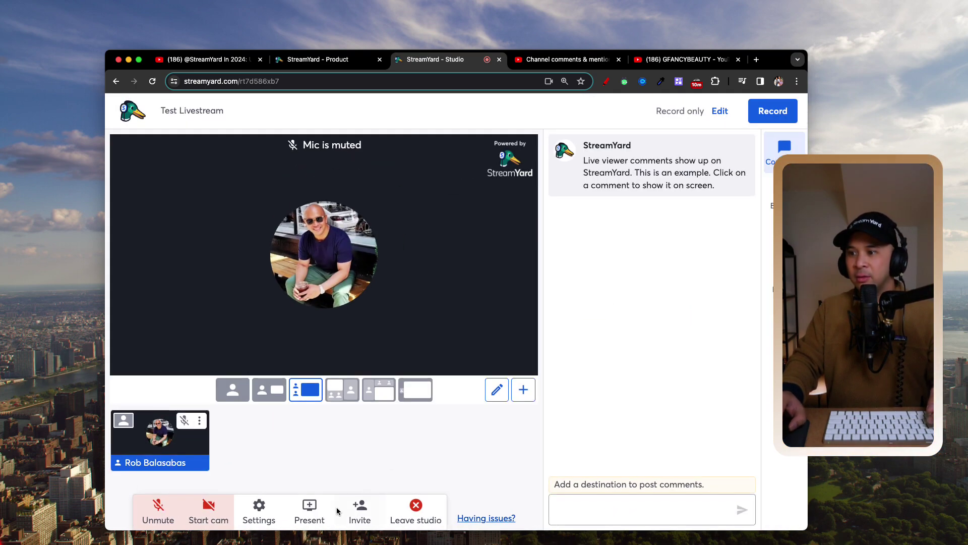
click(309, 507)
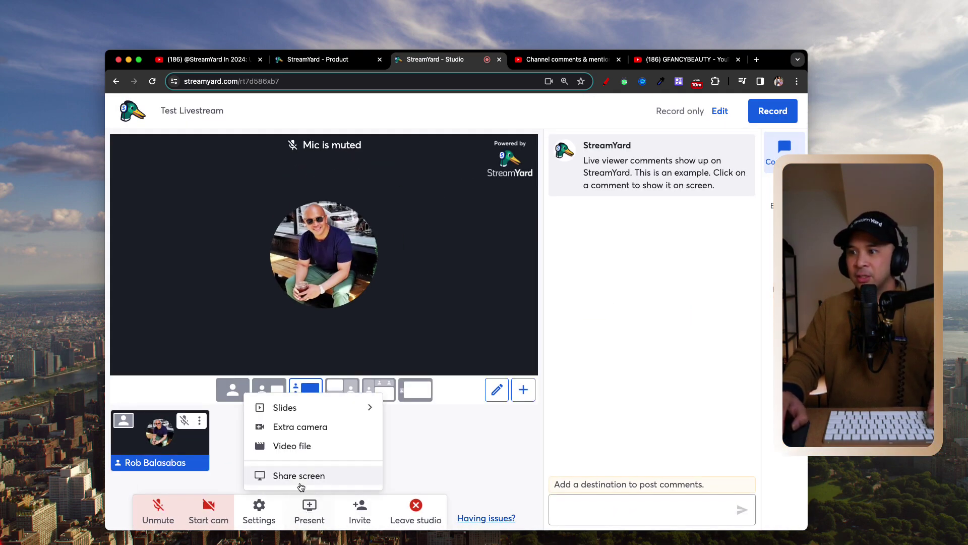
key(super+plus)
key(super+plus)
key(super+plus)
key(super+plus)
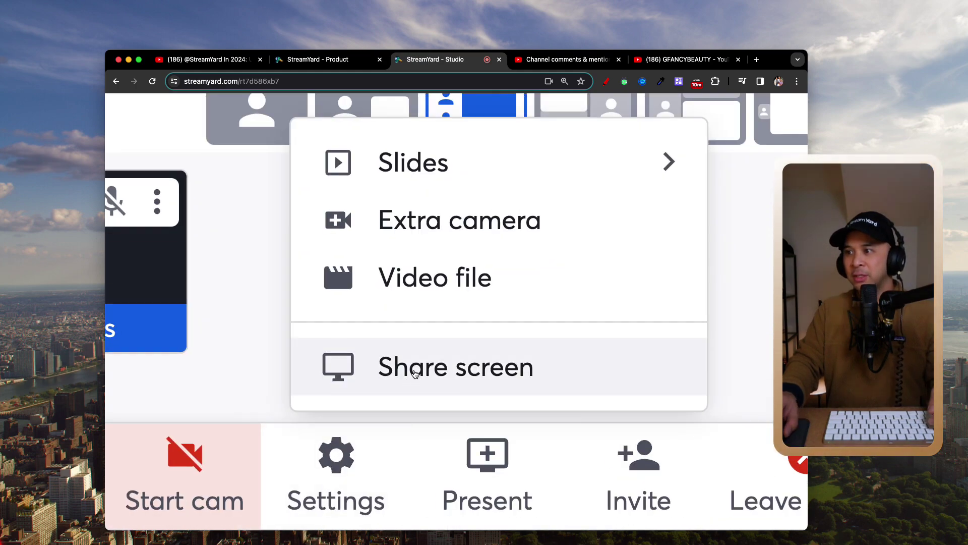
key(super+0)
click(305, 474)
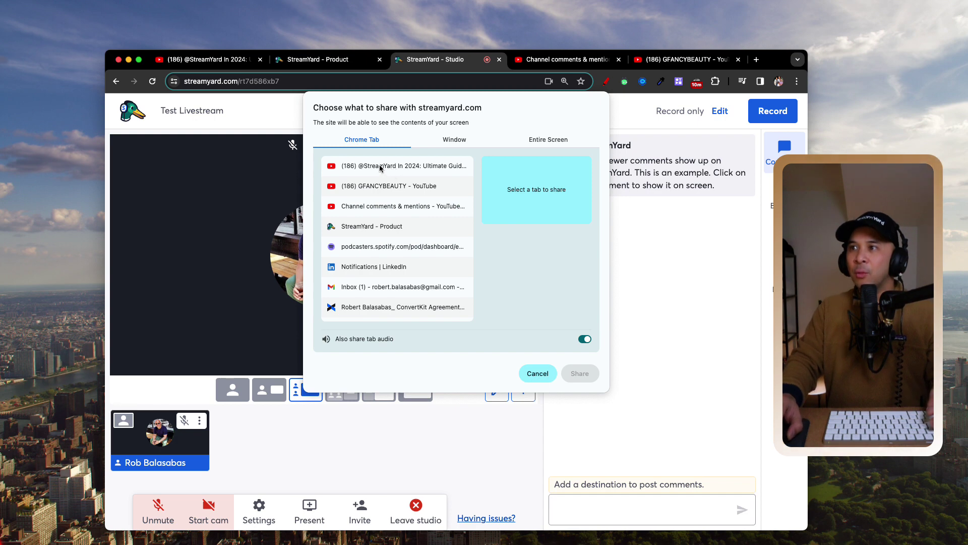
click(380, 168)
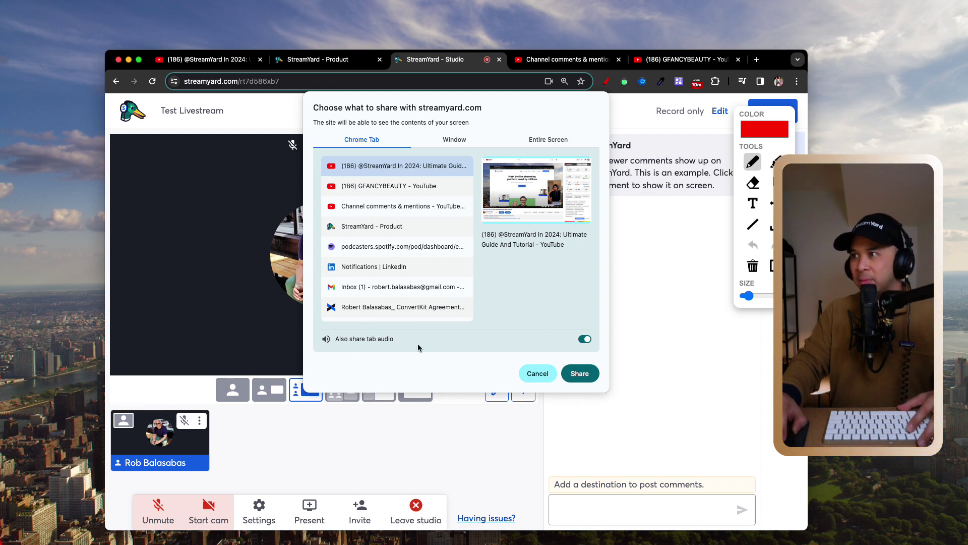
Step: Toggle tab audio sharing off and back on, and share the selected YouTube tab with its audio to the studio
click(584, 341)
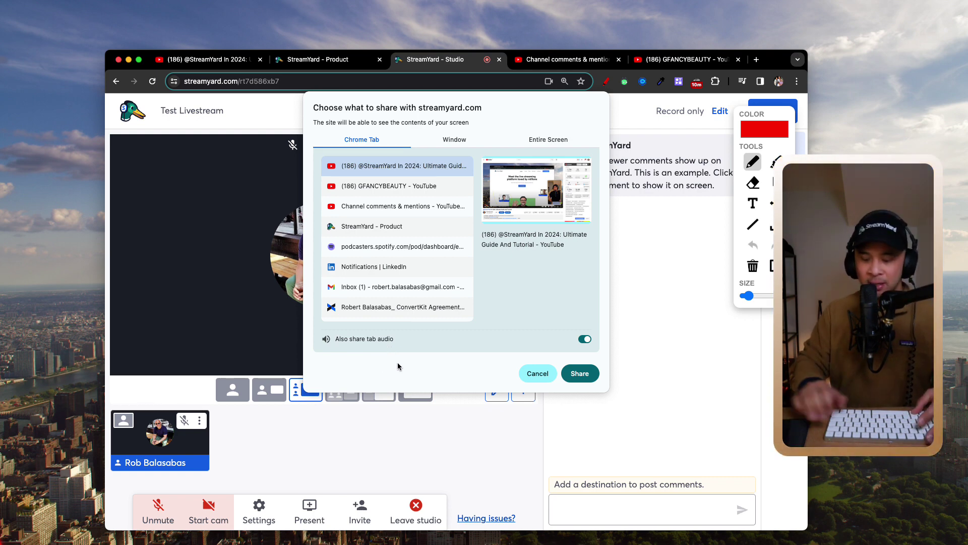
key(super+equal)
key(super+minus)
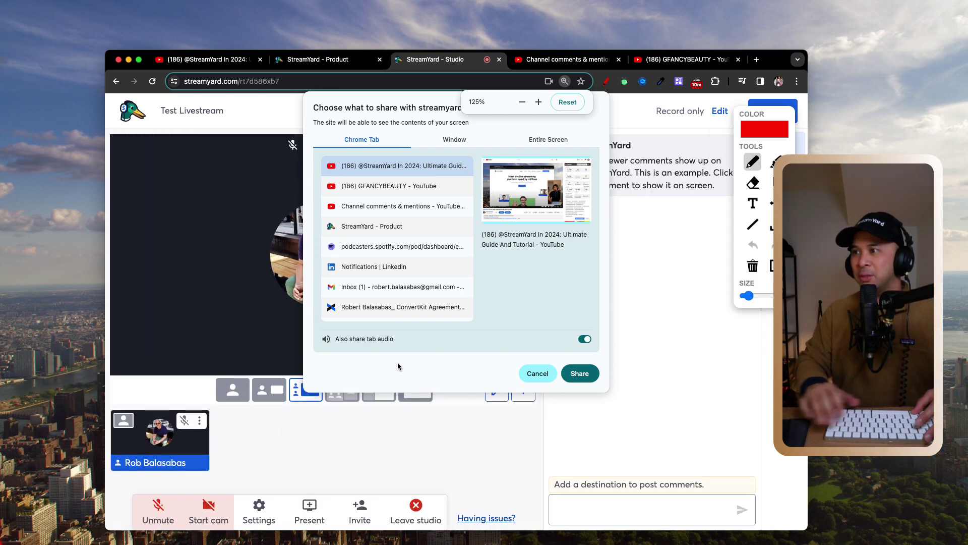
key(super+minus)
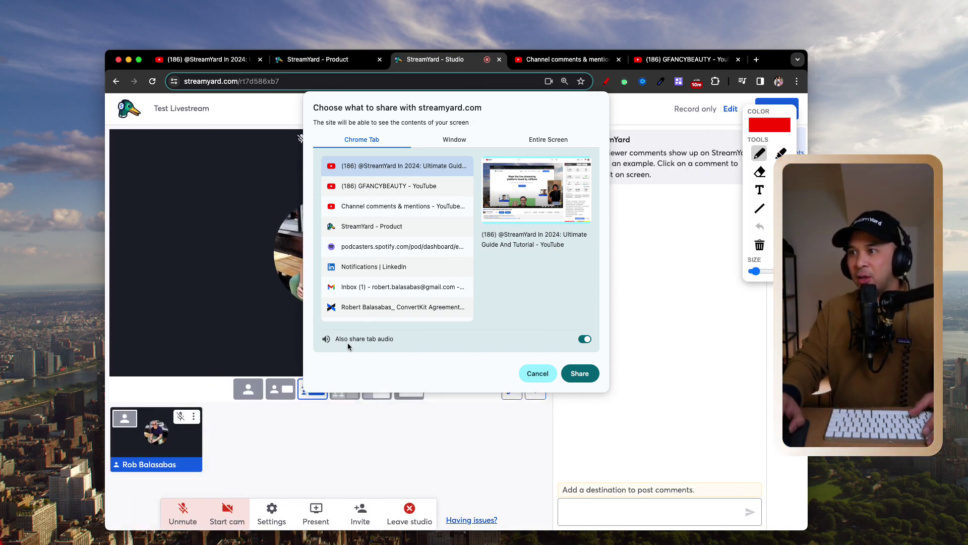
click(584, 341)
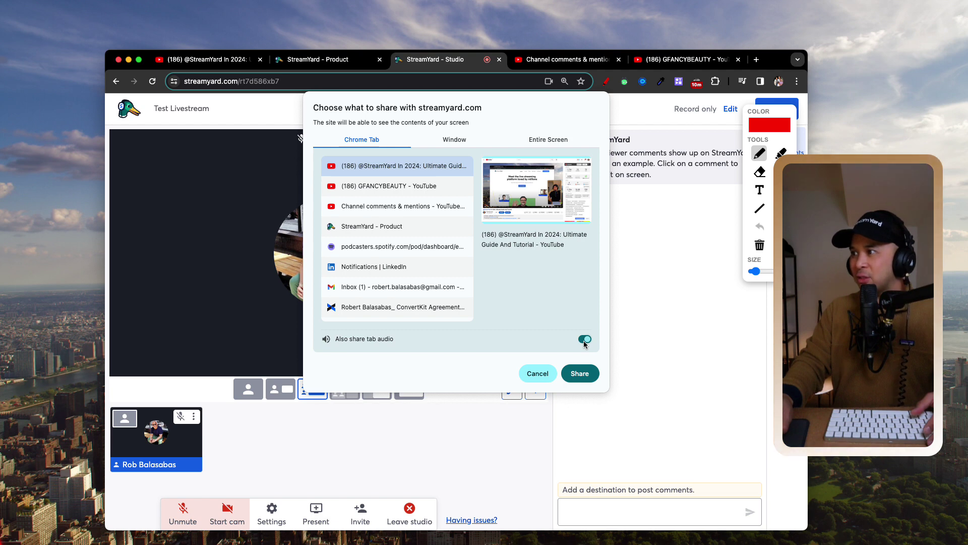
click(584, 341)
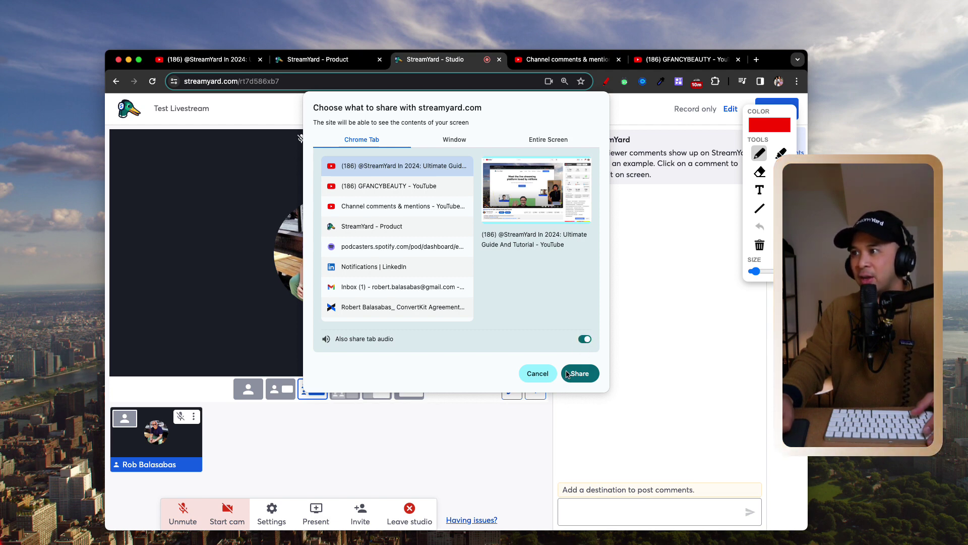
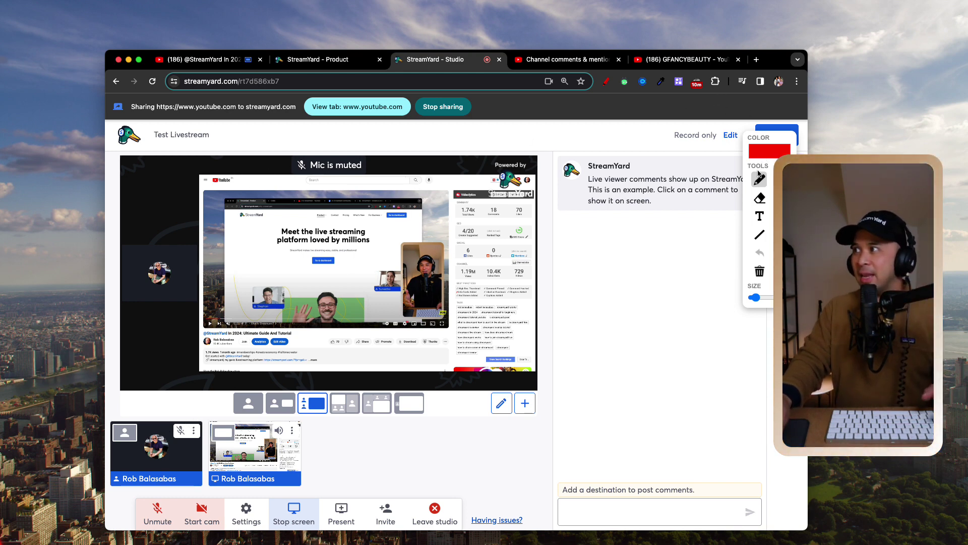
Step: Outline the shared YouTube screen on the stage in red, and switch between the YouTube video and the studio to compare them
mouse_move(537, 168)
mouse_down()
mouse_move(232, 173)
mouse_move(191, 232)
mouse_move(187, 354)
mouse_move(318, 374)
mouse_move(540, 367)
mouse_move(538, 170)
mouse_up()
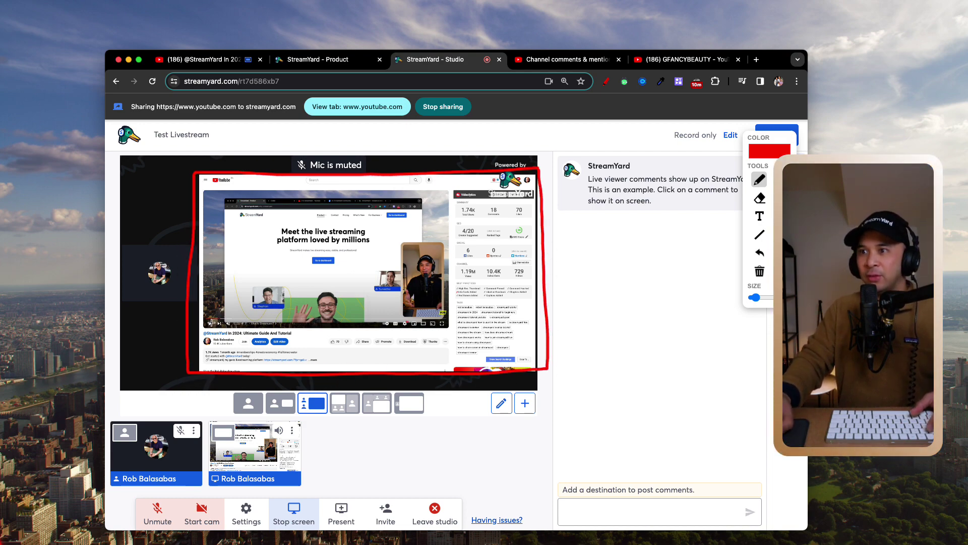
click(219, 64)
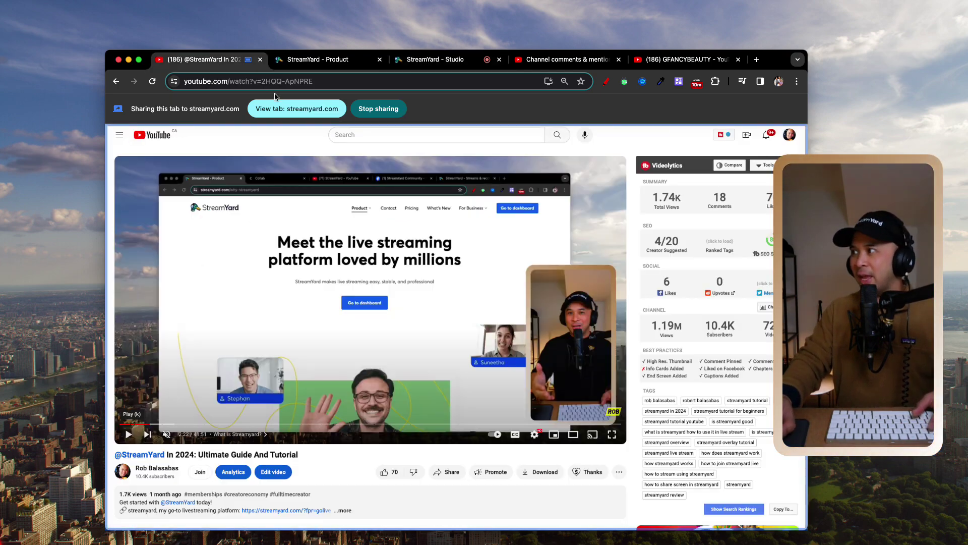
click(465, 61)
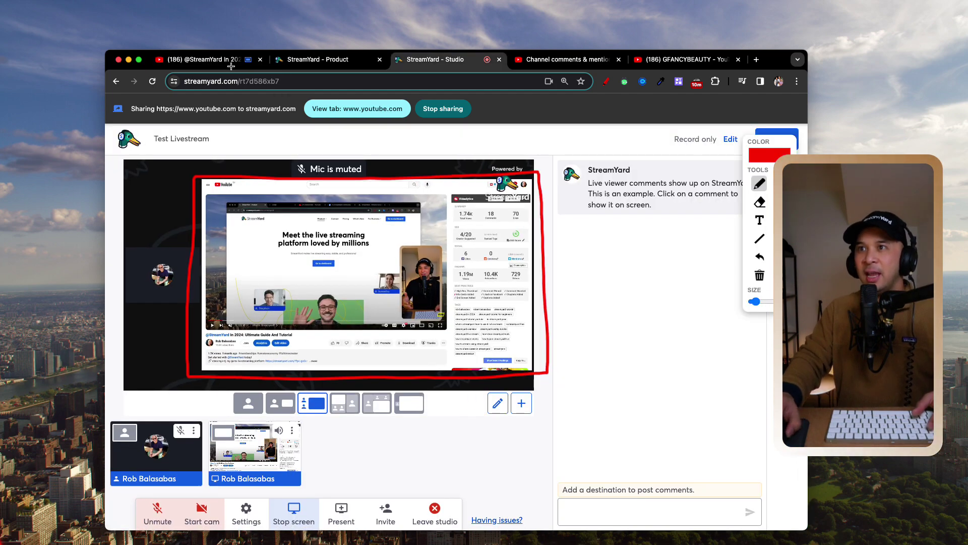
click(217, 61)
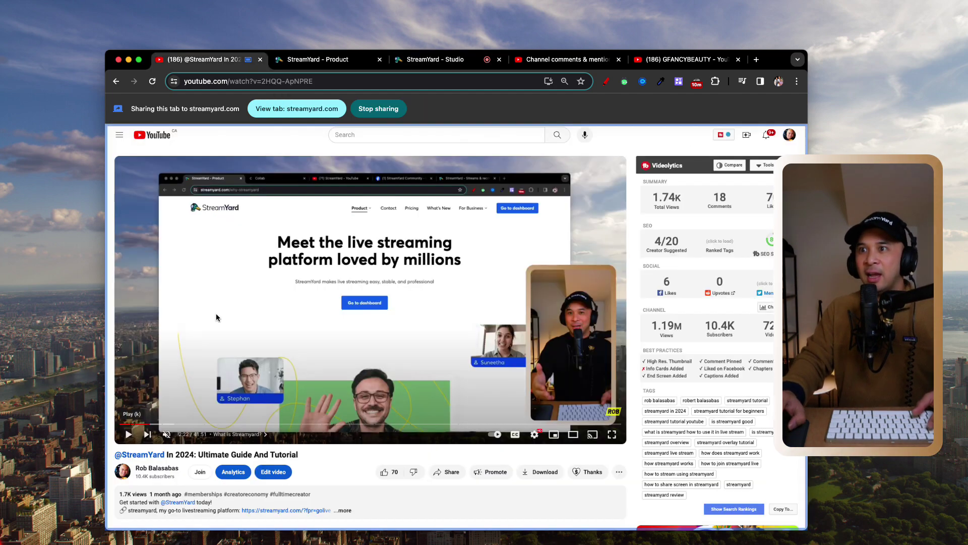
click(433, 61)
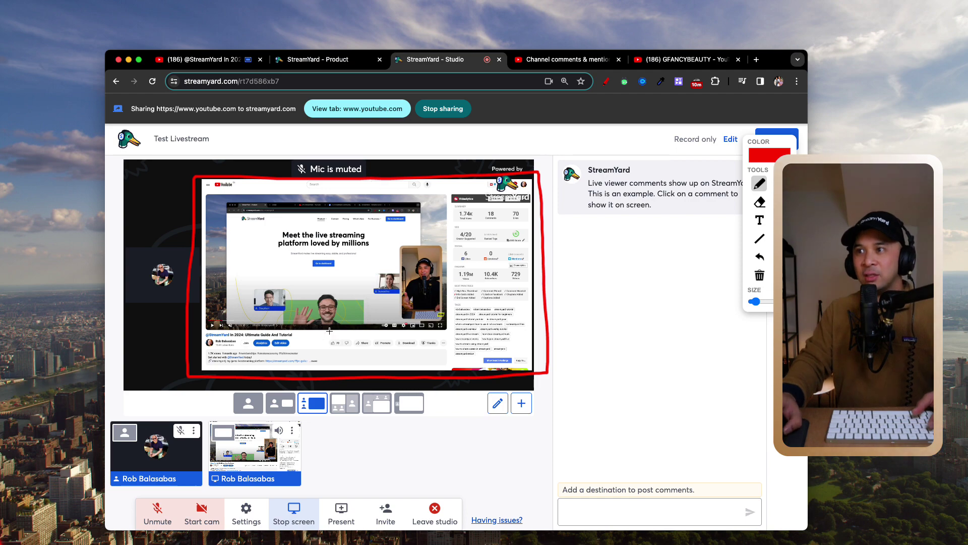
Step: Play the shared video from its YouTube page, and return to the StreamYard studio to watch it on the stage
click(212, 61)
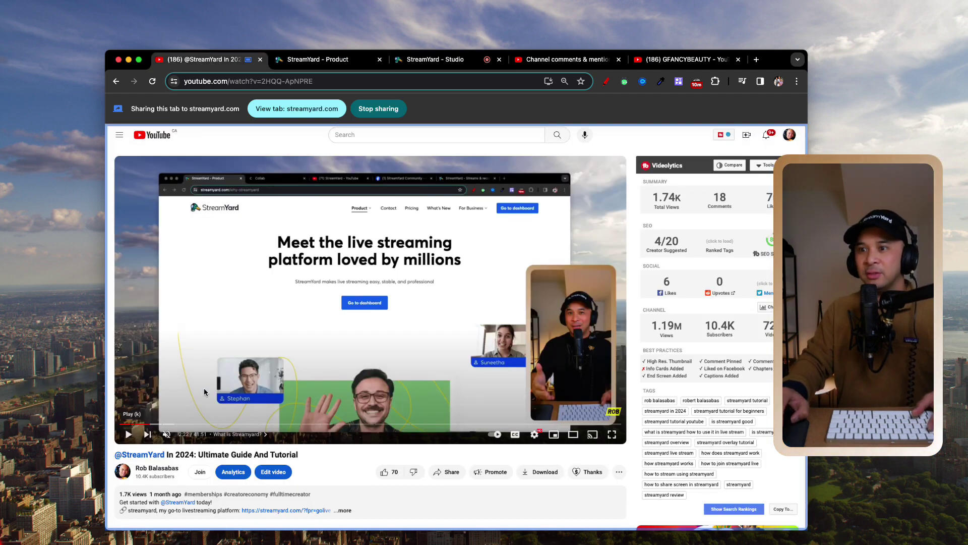
click(126, 434)
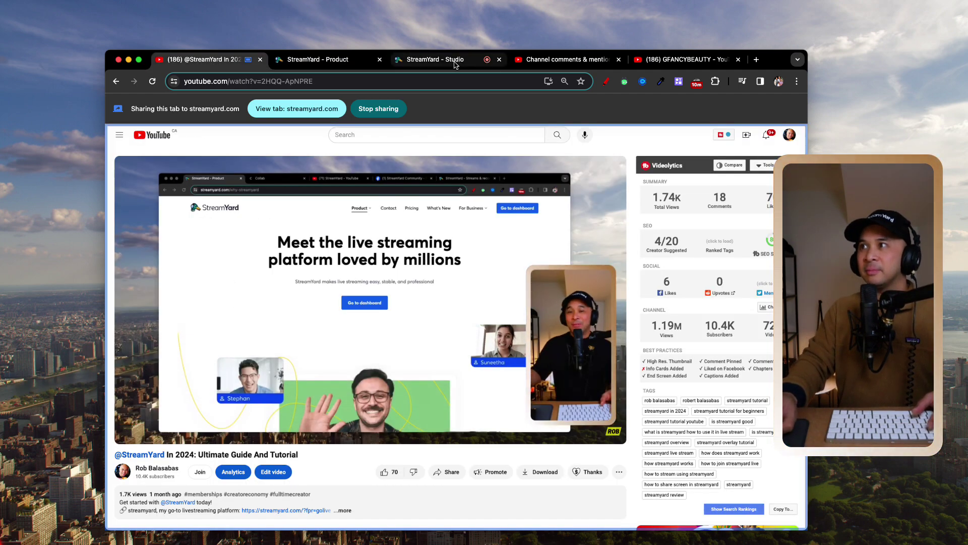
click(452, 61)
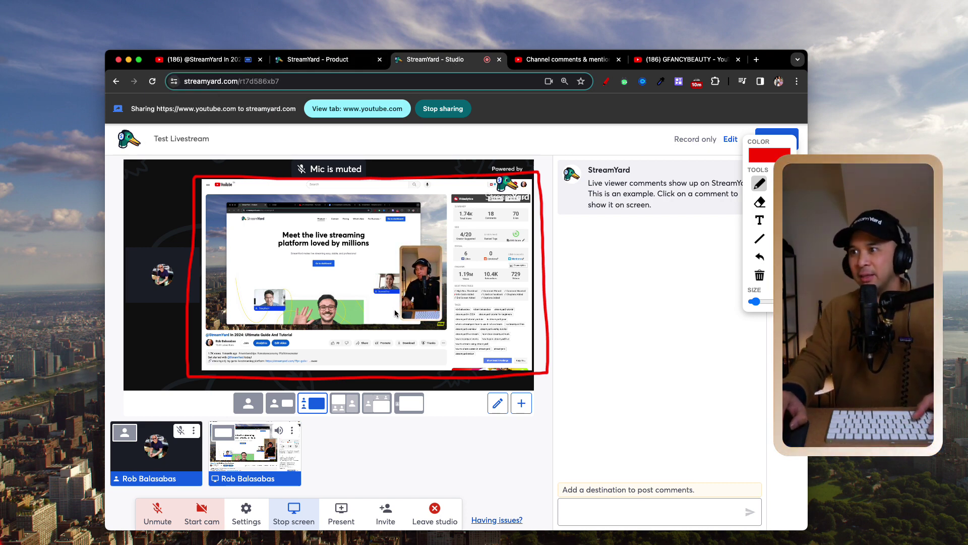
Step: Jump the shared YouTube video to about 18:50, skip the advertisement, and return to the studio
click(215, 59)
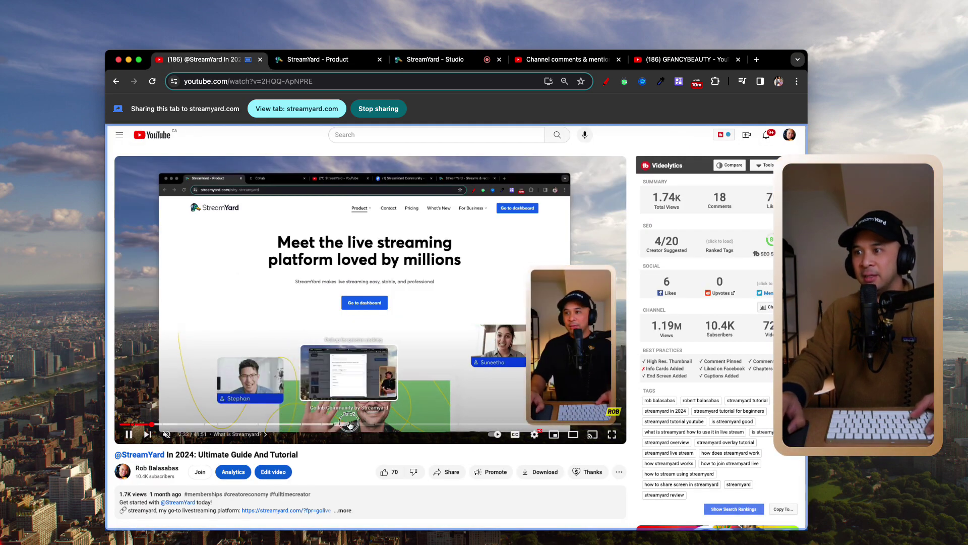
click(419, 62)
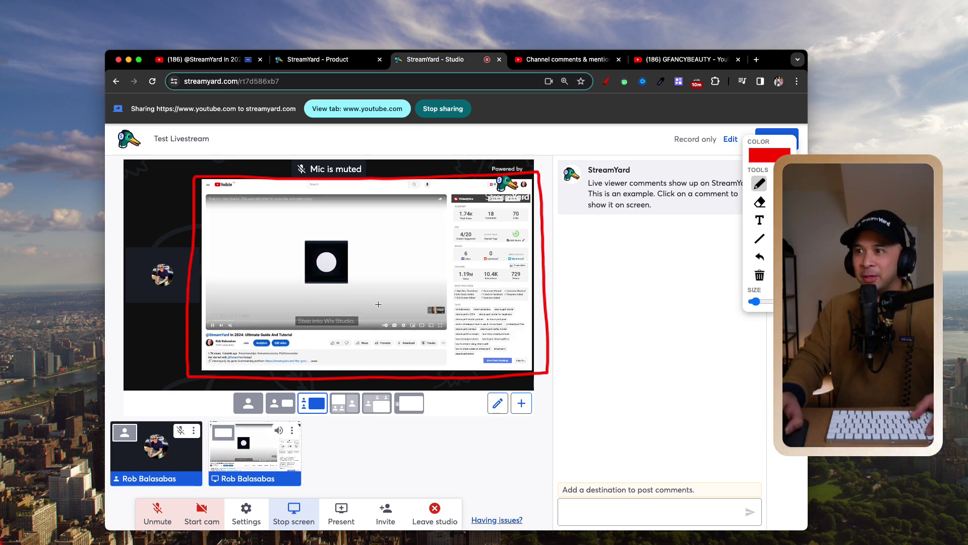
click(225, 61)
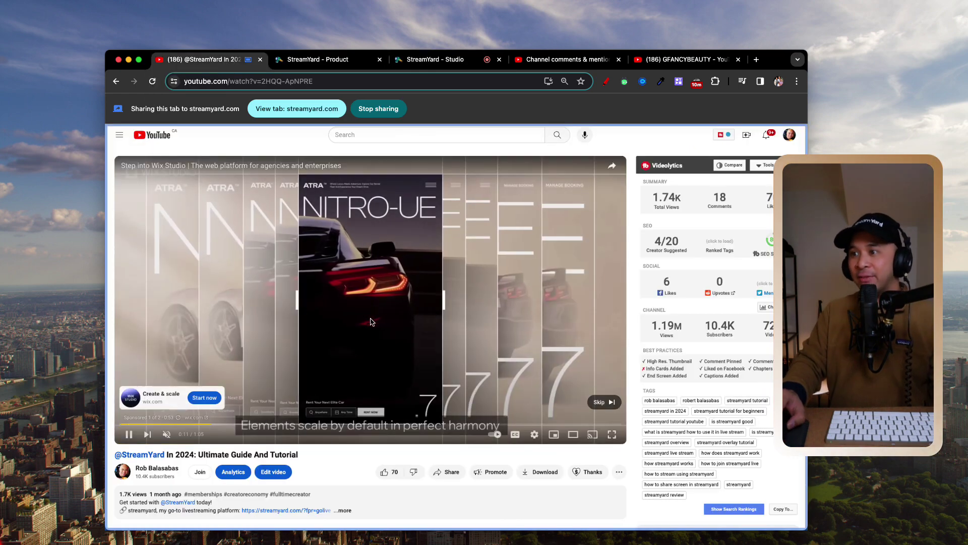
click(615, 406)
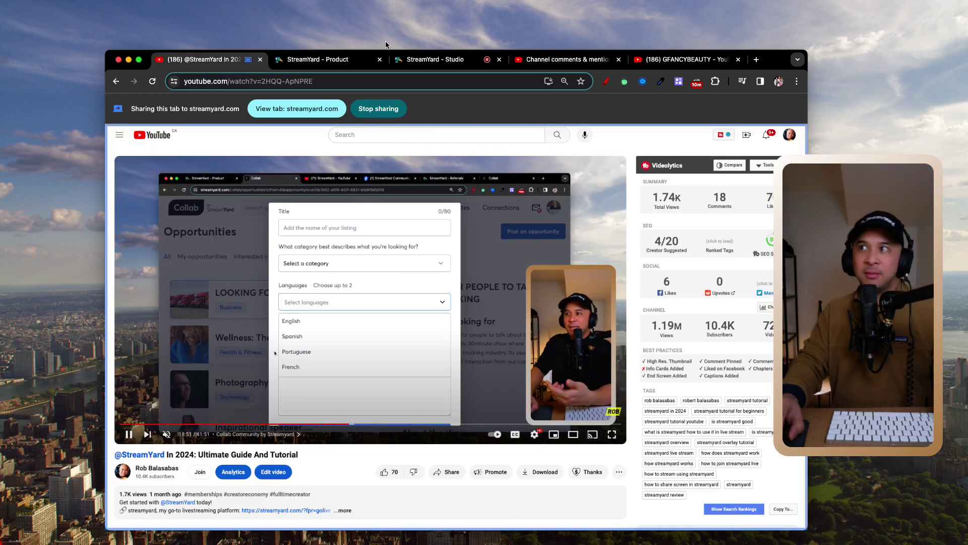
click(433, 59)
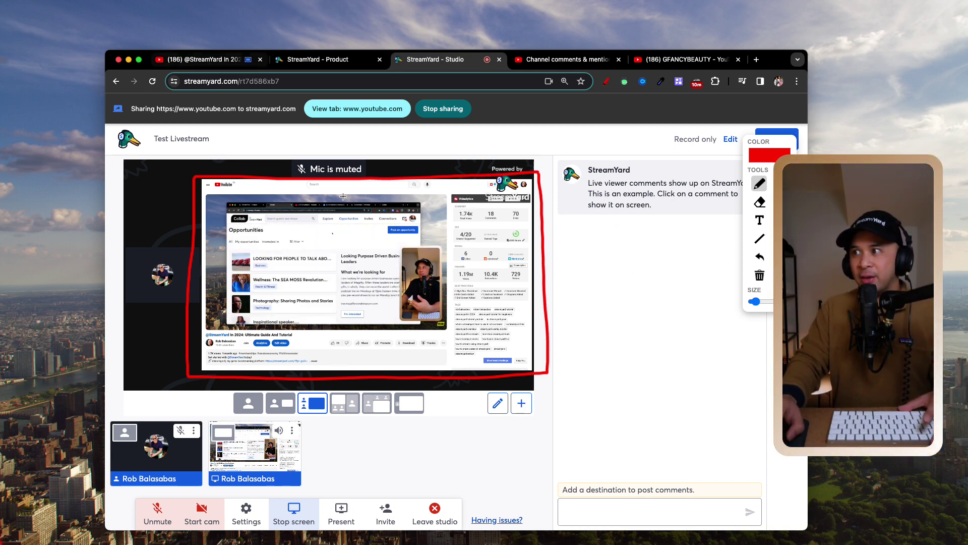
Step: Pause the shared YouTube video, review the viewer's question in the channel comments, and return to the studio
click(206, 59)
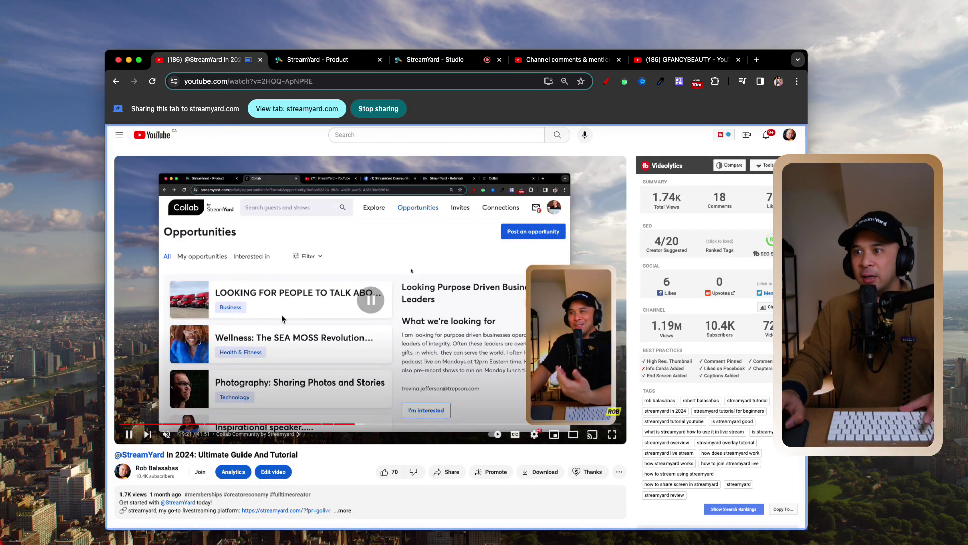
click(456, 65)
click(605, 64)
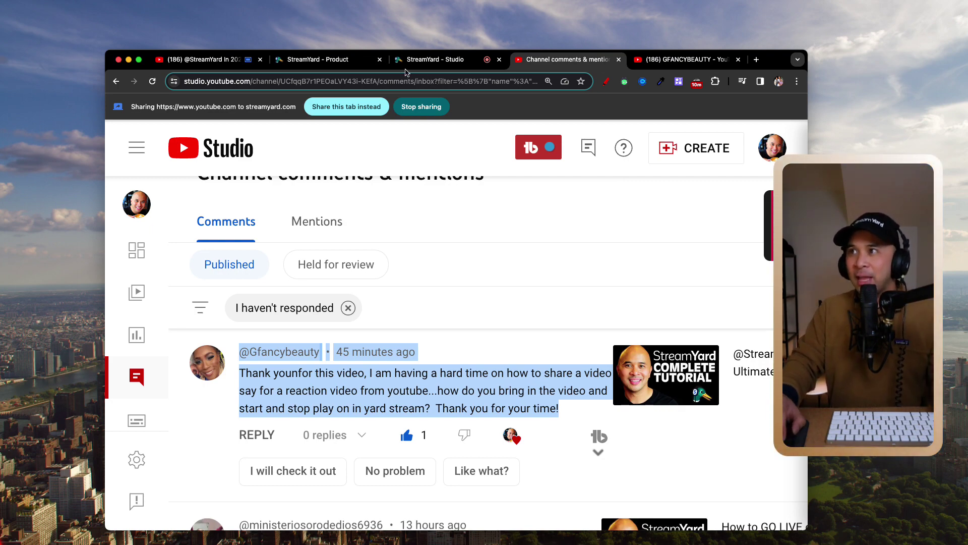
click(436, 61)
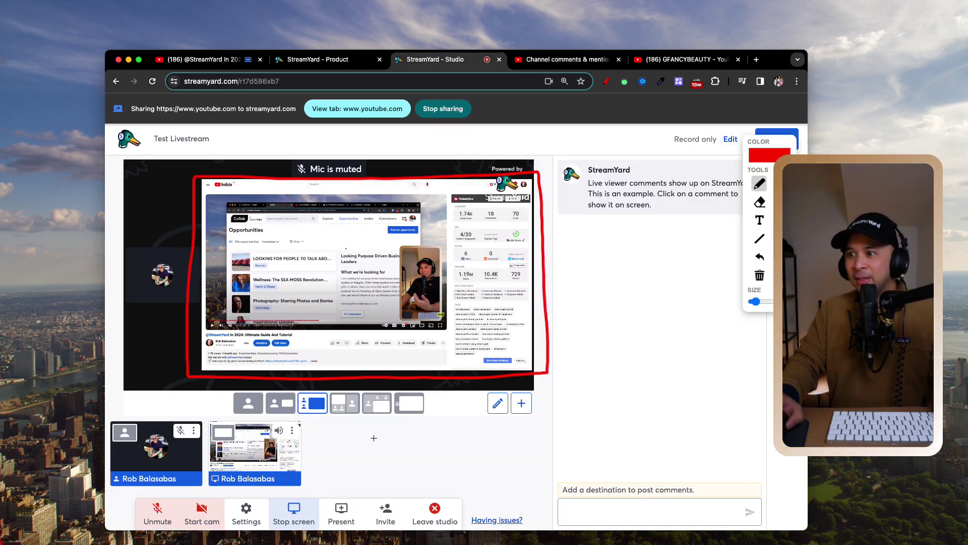
Step: Clear the red outline, and open the shared screen's feed options and close them without stopping the share
click(498, 403)
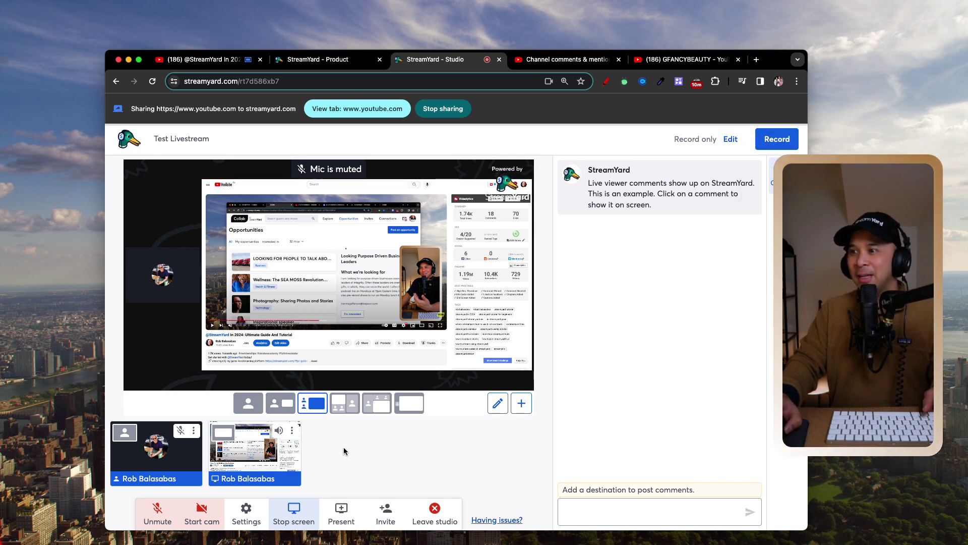
click(292, 432)
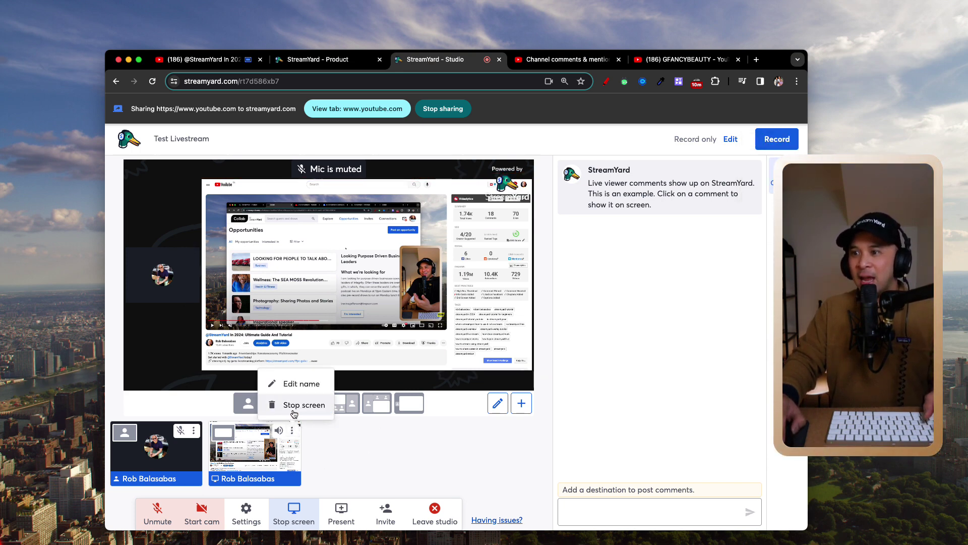
click(425, 465)
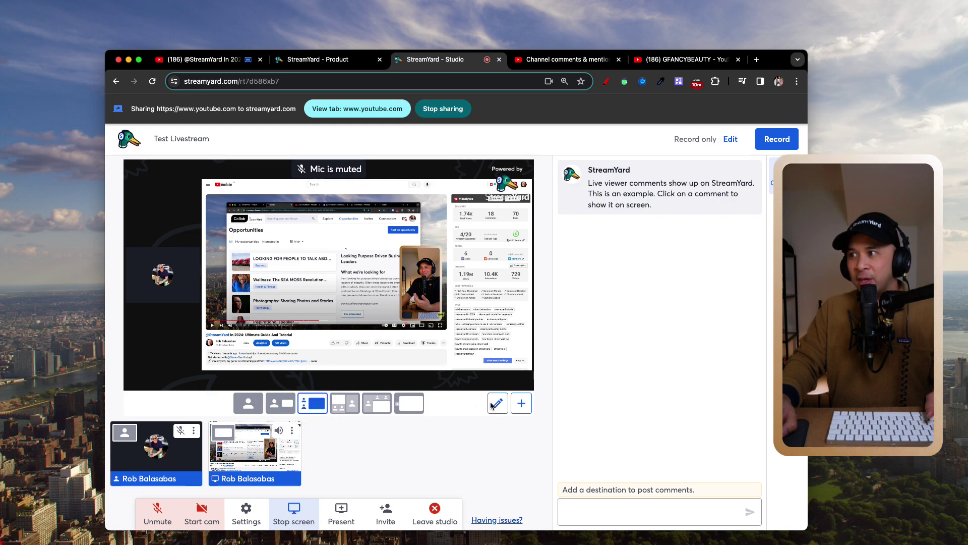